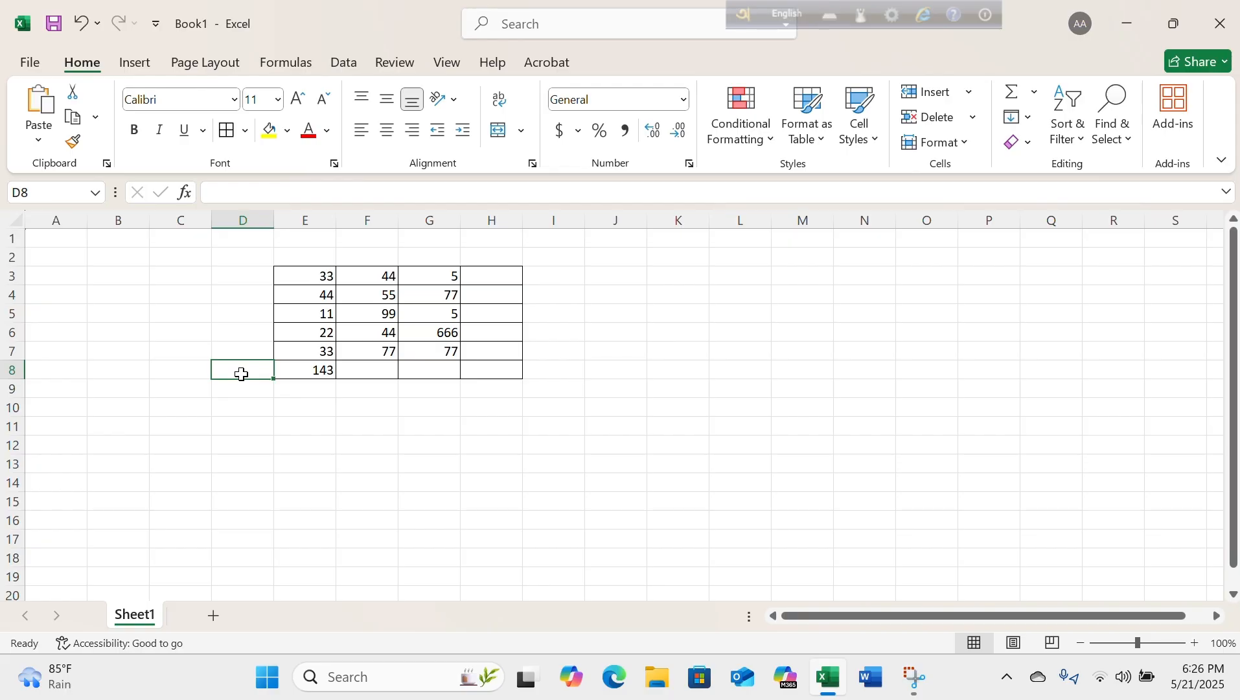
Enter the label Sum in cell D8, beside the column E total.
{"action": "type", "text": "Ss"}
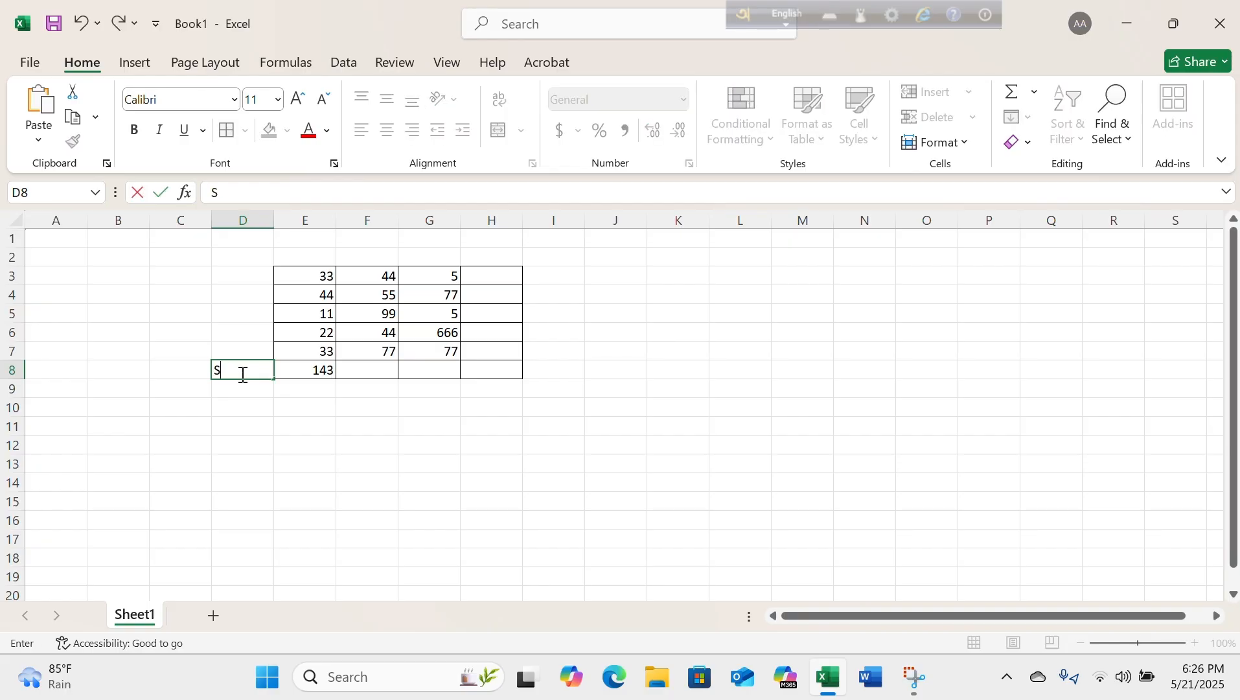
{"action": "scroll", "coordinate": [242, 374], "scroll_direction": "down", "scroll_amount": 1}
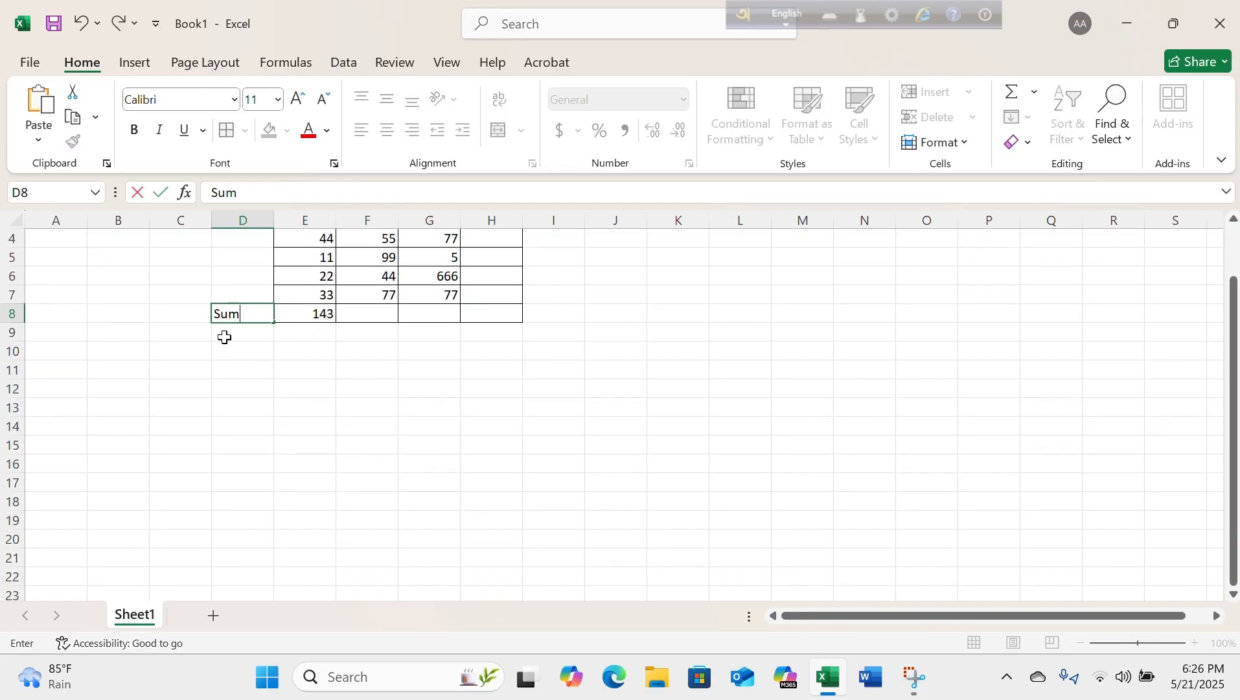
{"action": "scroll", "coordinate": [343, 370], "scroll_direction": "up", "scroll_amount": 1}
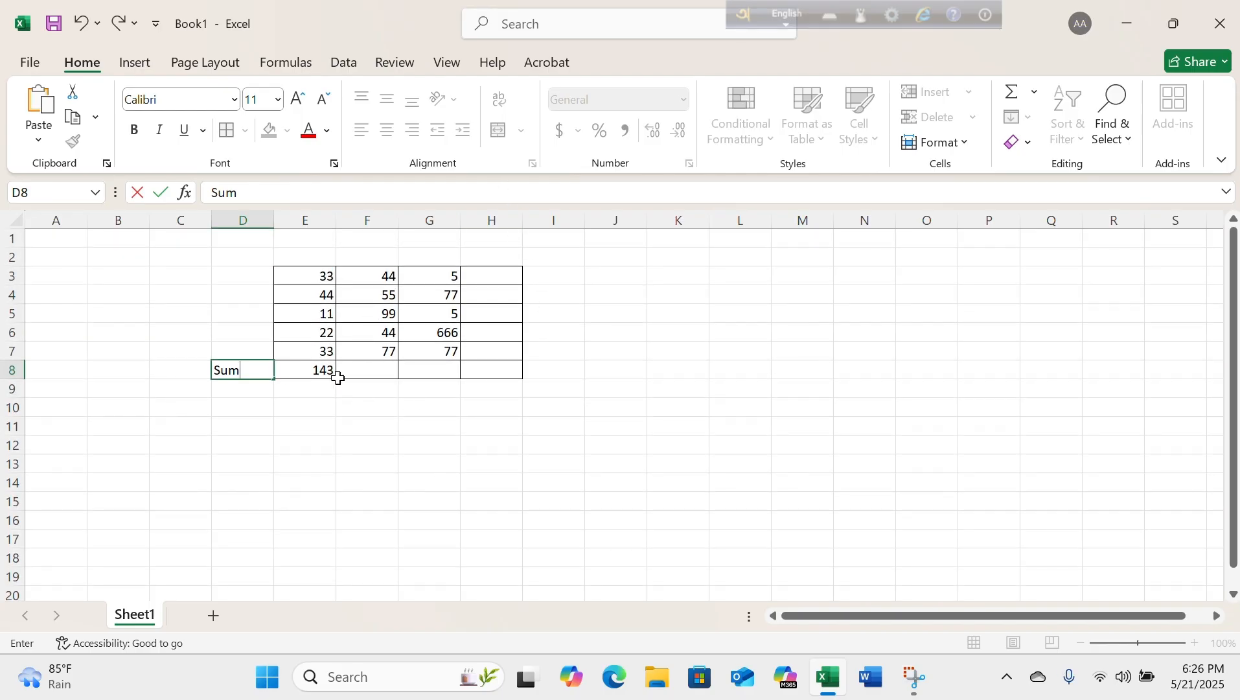
Examine the addition formula behind the total in E8.
{"action": "left_click", "coordinate": [289, 370]}
{"action": "left_click_drag", "start_coordinate": [361, 183], "coordinate": [215, 190]}
{"action": "left_click", "coordinate": [329, 189]}
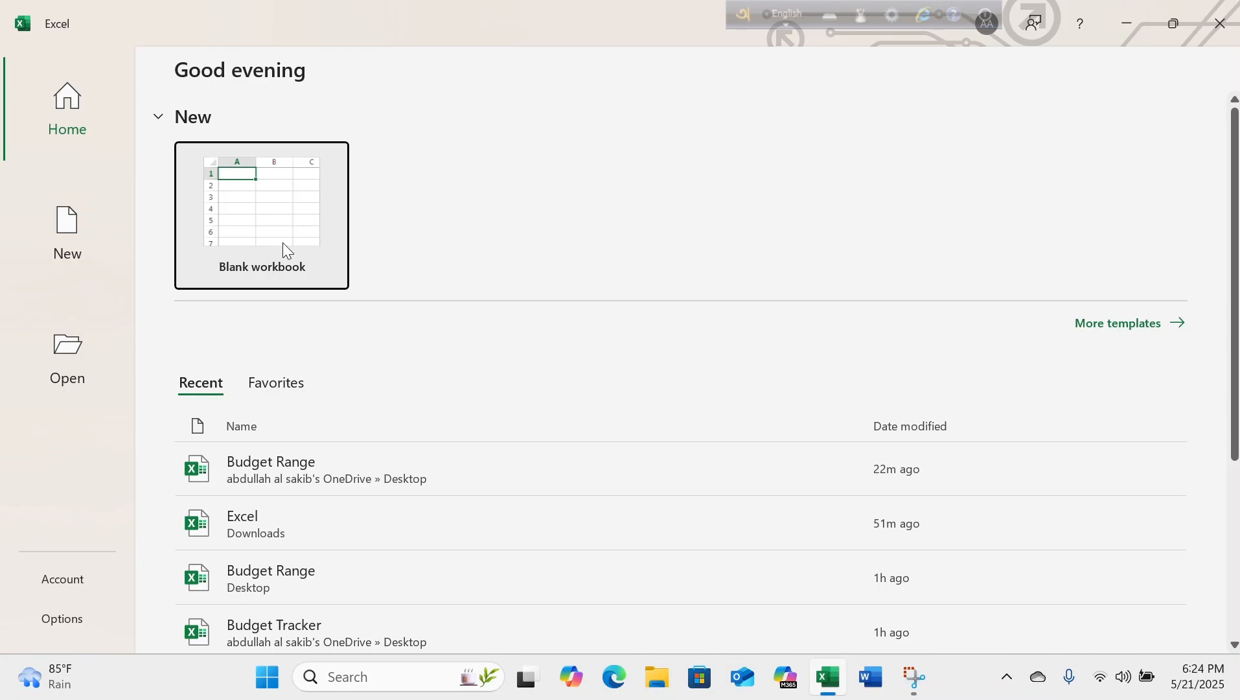
Open a blank workbook and dismiss the genuine Office notice above the sheet.
{"action": "left_click", "coordinate": [283, 242]}
{"action": "left_click", "coordinate": [296, 245]}
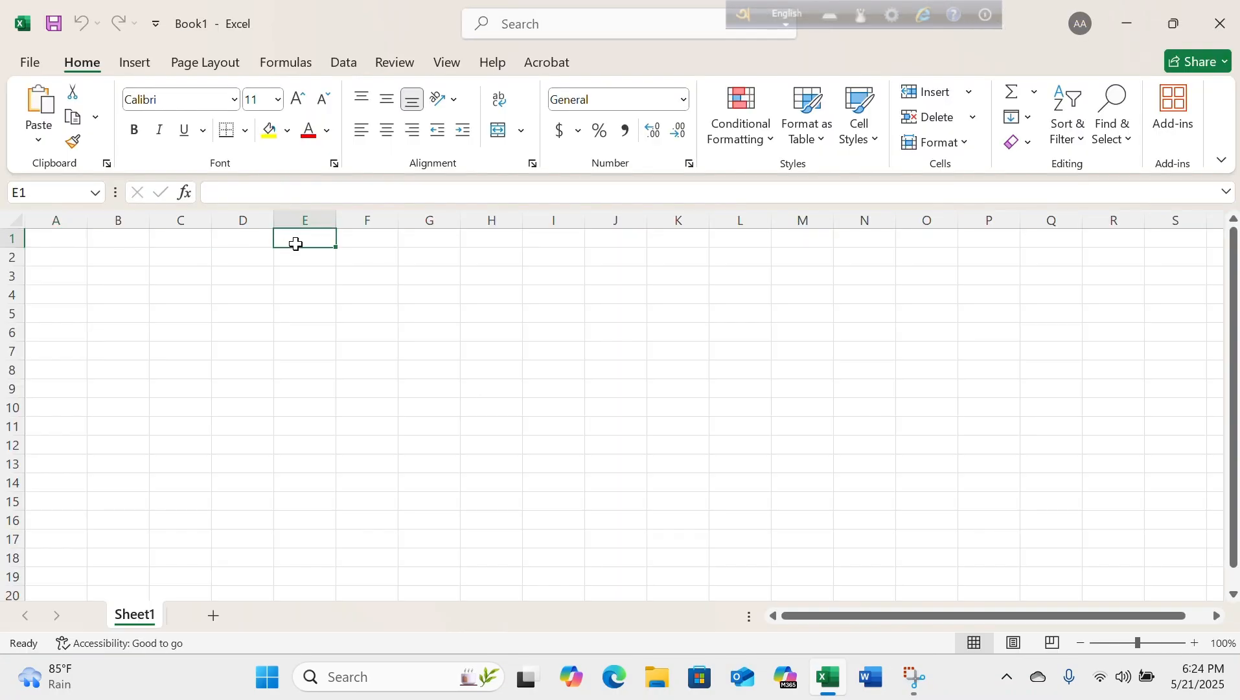
{"action": "left_click", "coordinate": [429, 302]}
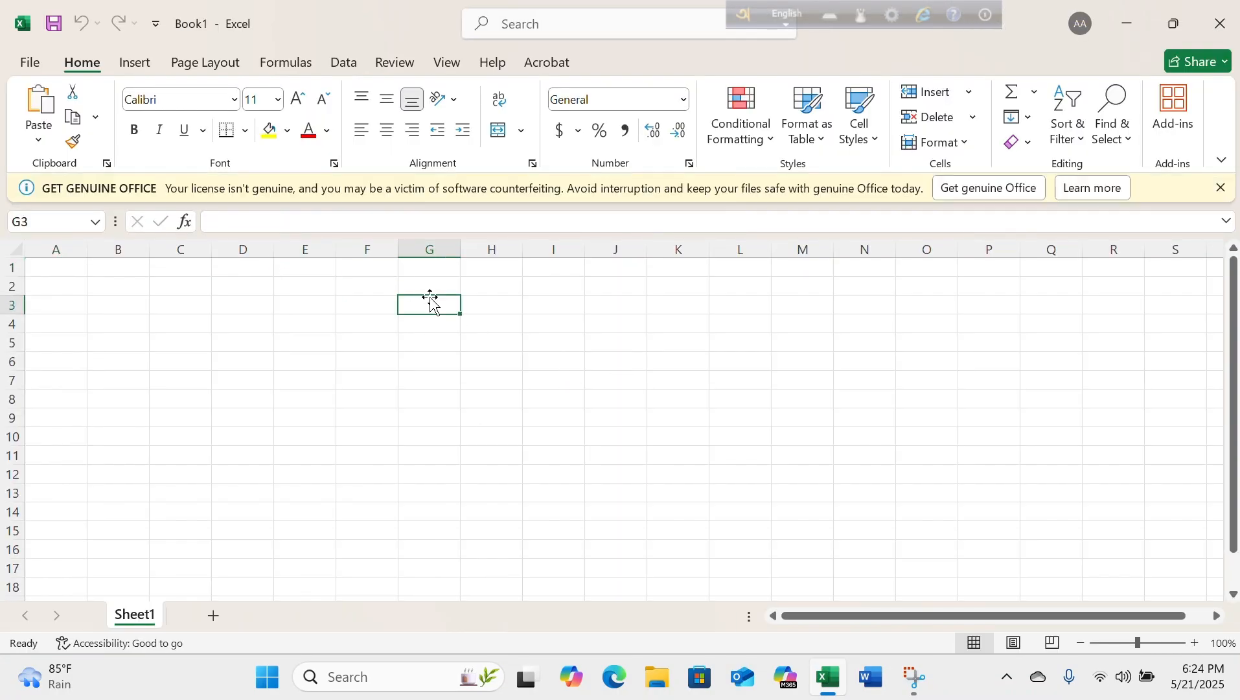
{"action": "left_click", "coordinate": [1222, 189]}
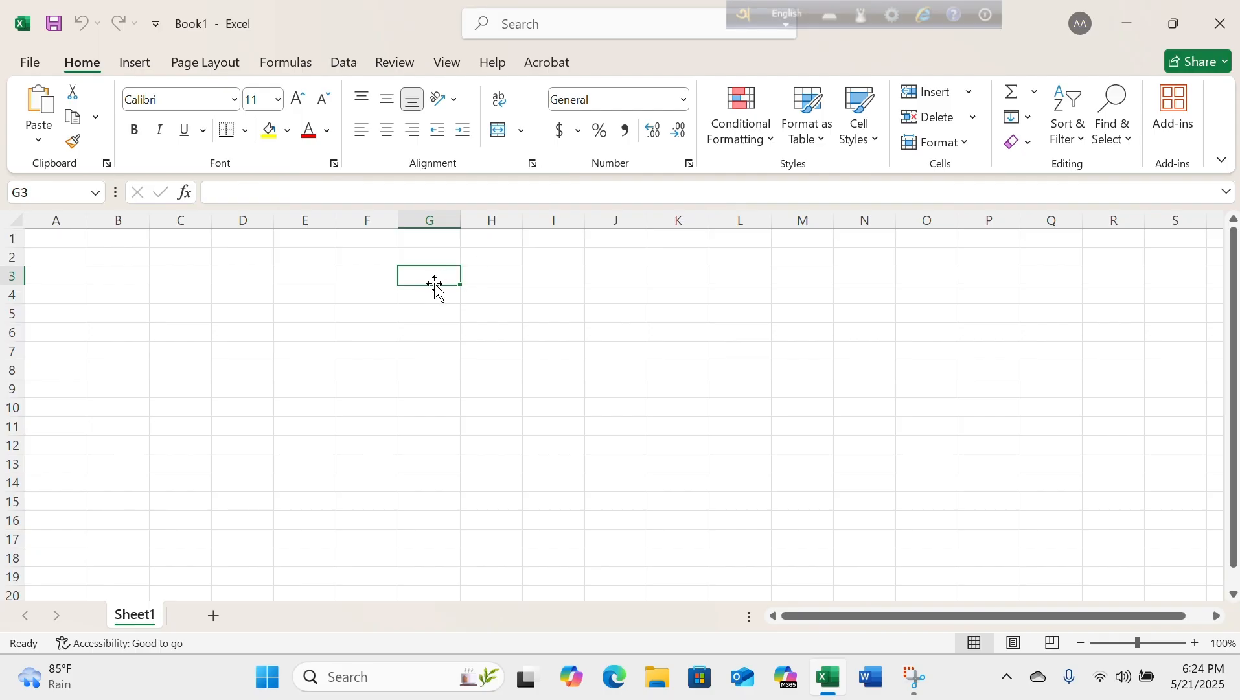
Enter 5, 67, 5, 666 and 77 down cells G3 to G7.
{"action": "type", "text": "5"}
{"action": "key", "text": "Return"}
{"action": "type", "text": "67"}
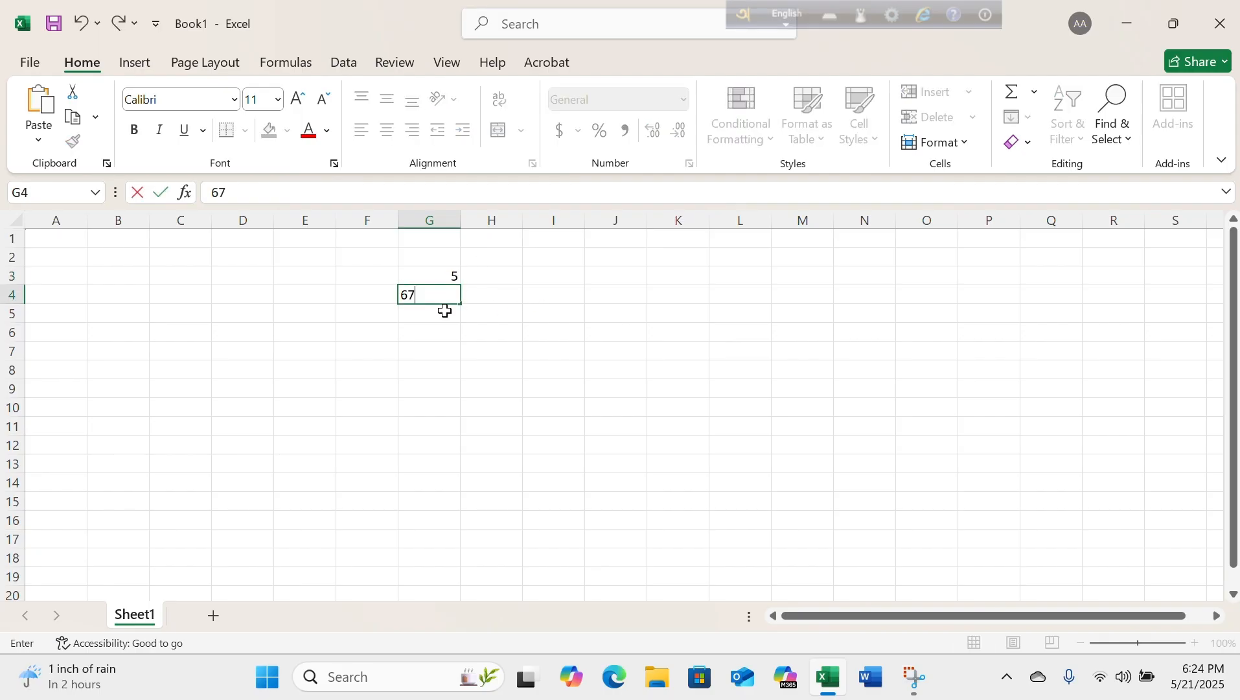
{"action": "key", "text": "Return"}
{"action": "type", "text": "5"}
{"action": "key", "text": "Return"}
{"action": "type", "text": "666"}
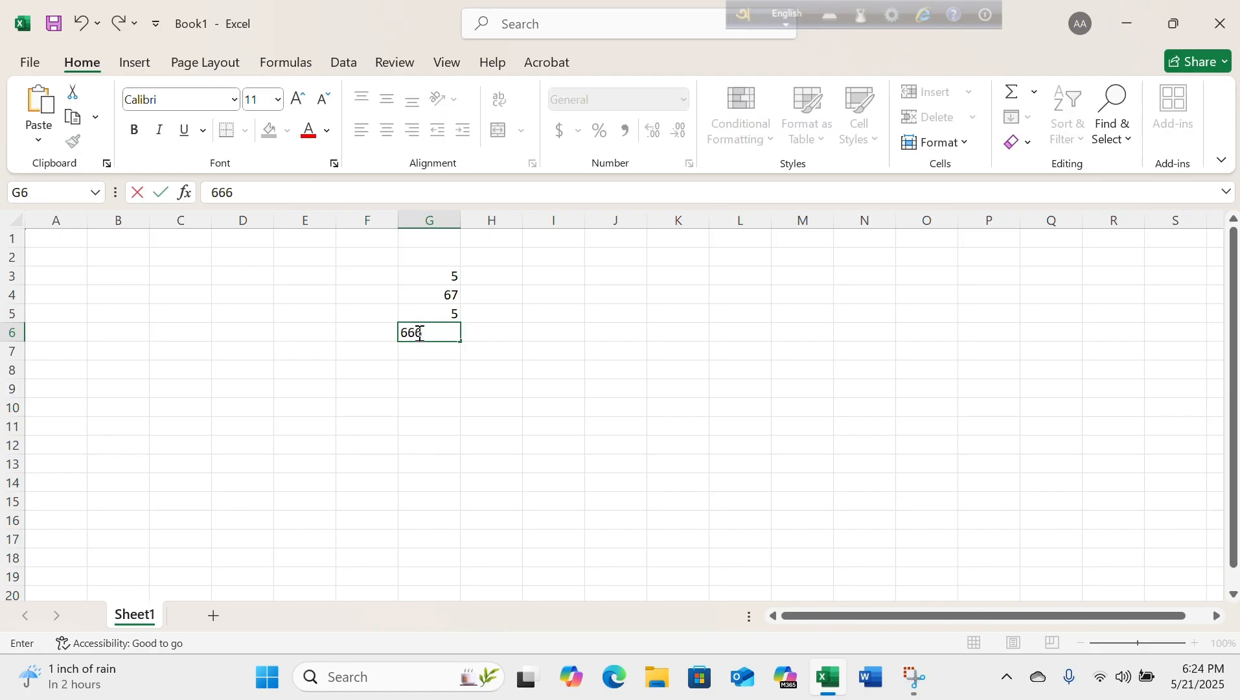
{"action": "key", "text": "Return"}
{"action": "type", "text": "77"}
Enter 44 and 55 in F3 and F4, and change G4 to 77.
{"action": "left_click", "coordinate": [369, 276]}
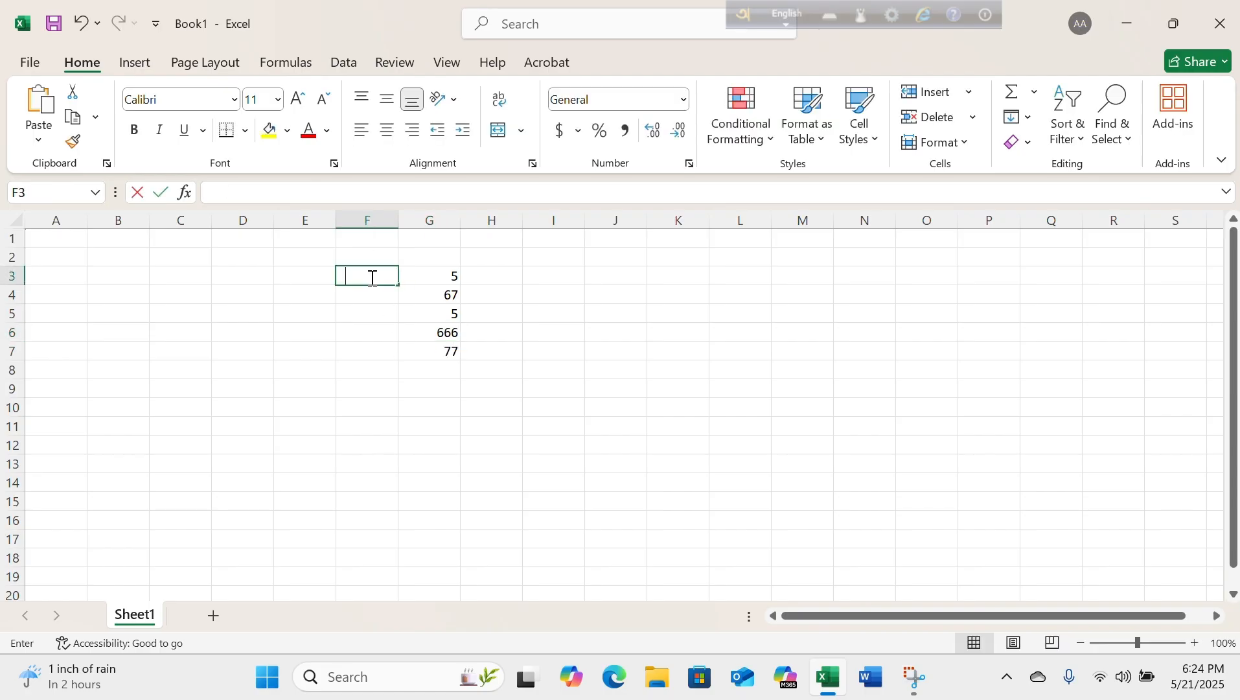
{"action": "type", "text": "44"}
{"action": "key", "text": "Return"}
{"action": "type", "text": "55"}
{"action": "left_click", "coordinate": [421, 296]}
{"action": "type", "text": "77"}
Fill cells F5 to F7 with 99, 44 and 77.
{"action": "left_click", "coordinate": [383, 312]}
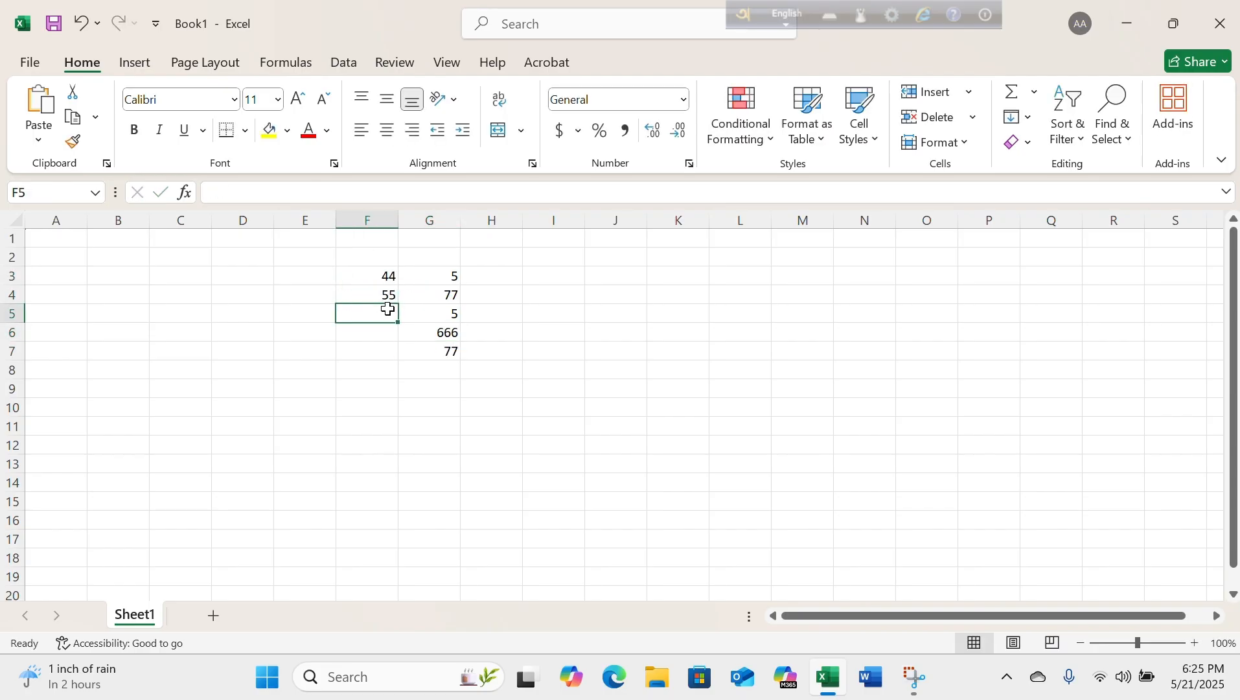
{"action": "type", "text": "99"}
{"action": "key", "text": "Return"}
{"action": "type", "text": "44"}
{"action": "left_click", "coordinate": [384, 355]}
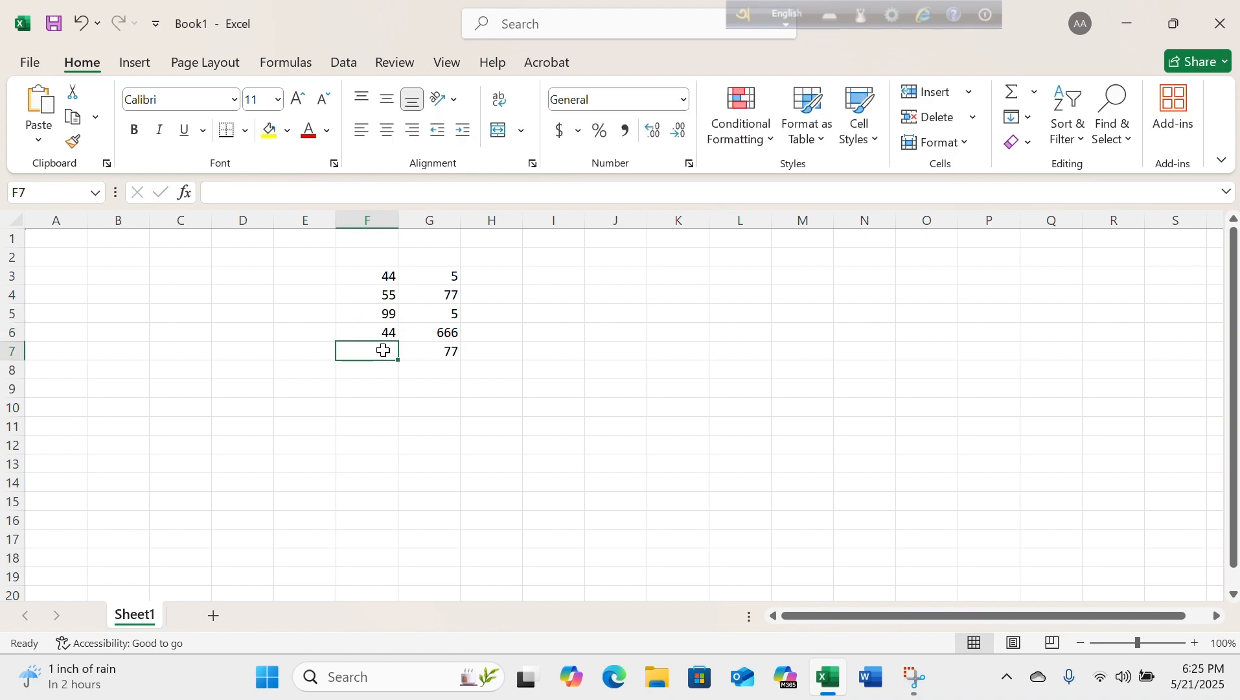
{"action": "type", "text": "77"}
{"action": "key", "text": "Return"}
{"action": "key", "text": "Return"}
Enter 33, 44, 11, 22 and 33 down cells E3 to E7.
{"action": "left_click", "coordinate": [309, 282]}
{"action": "type", "text": "33"}
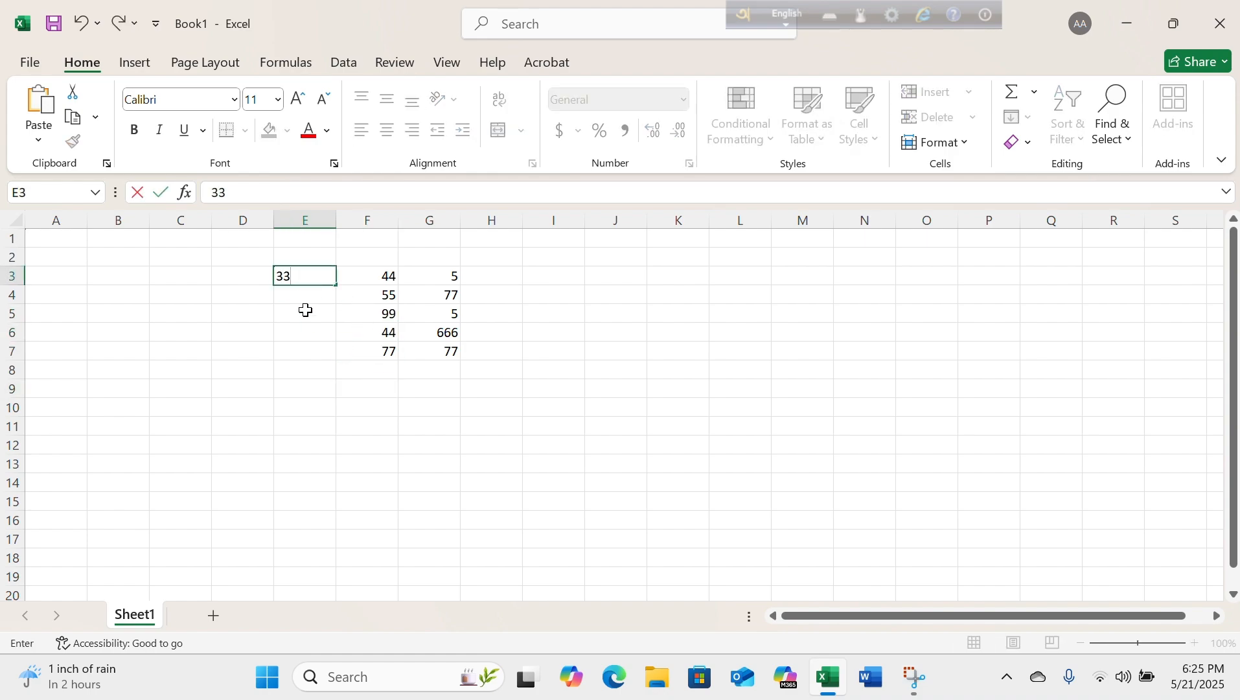
{"action": "key", "text": "Return"}
{"action": "type", "text": "44"}
{"action": "key", "text": "Return"}
{"action": "type", "text": "11"}
{"action": "left_click", "coordinate": [302, 334]}
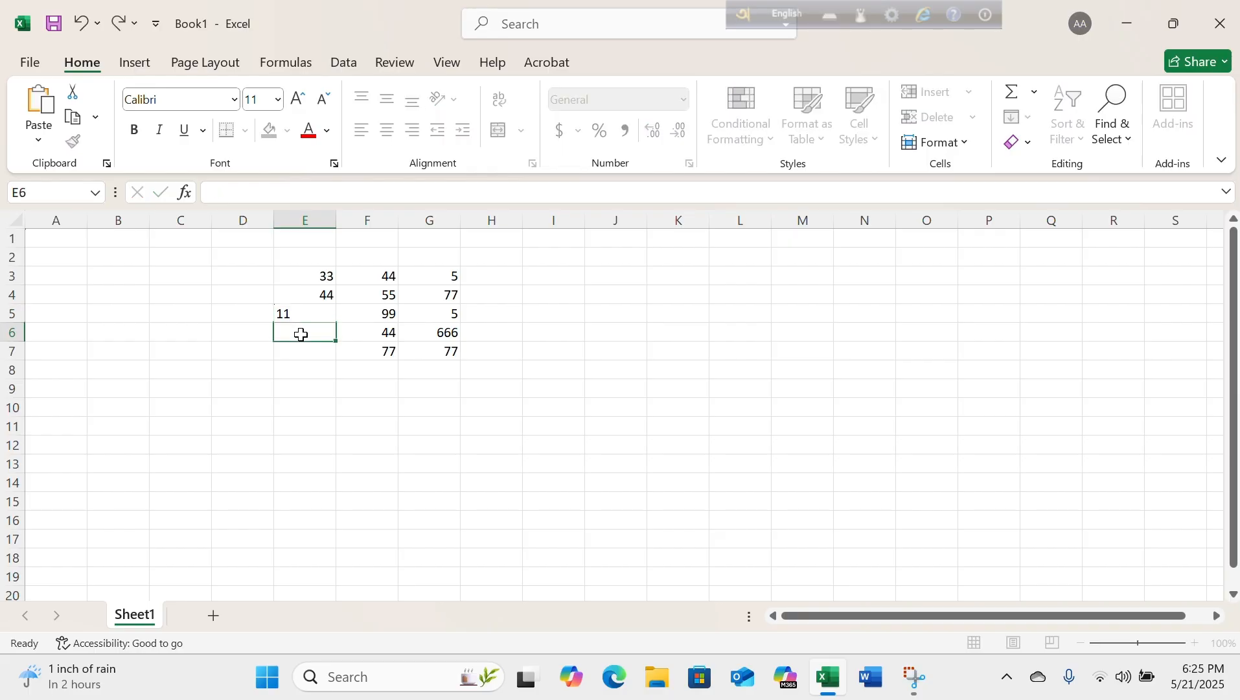
{"action": "type", "text": "2"}
{"action": "left_click", "coordinate": [316, 344]}
{"action": "double_click", "coordinate": [318, 331]}
Apply all borders to the range E3:H8.
{"action": "left_click_drag", "start_coordinate": [308, 277], "coordinate": [492, 365]}
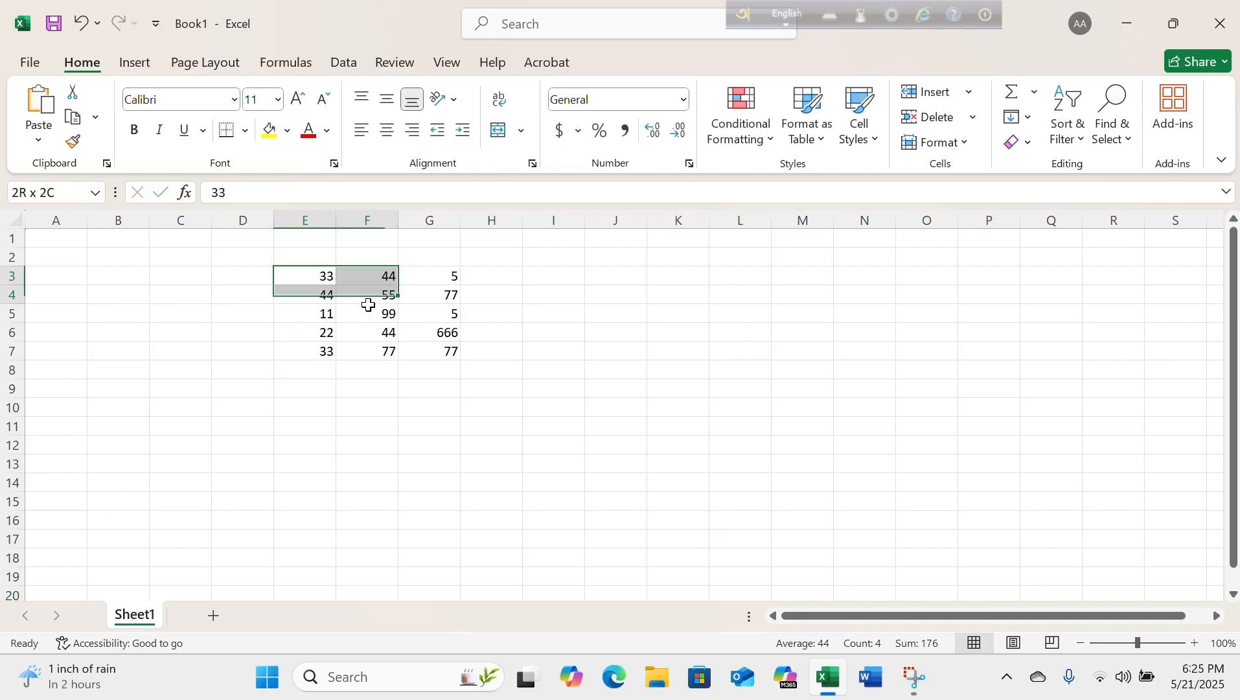
{"action": "left_click", "coordinate": [245, 131]}
{"action": "left_click", "coordinate": [278, 332]}
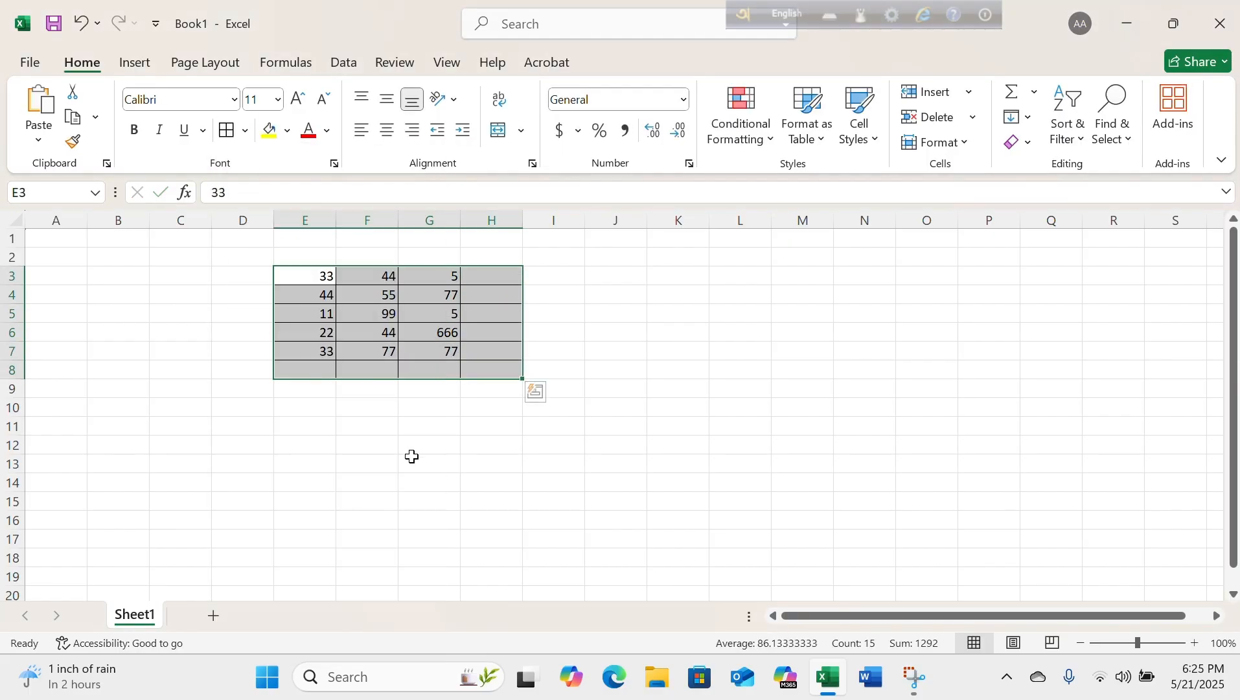
{"action": "left_click", "coordinate": [418, 446]}
Total column E in E8 with =E3+E4+E5+E6+E7 and label it Sum in D8.
{"action": "left_click", "coordinate": [315, 370]}
{"action": "type", "text": "="}
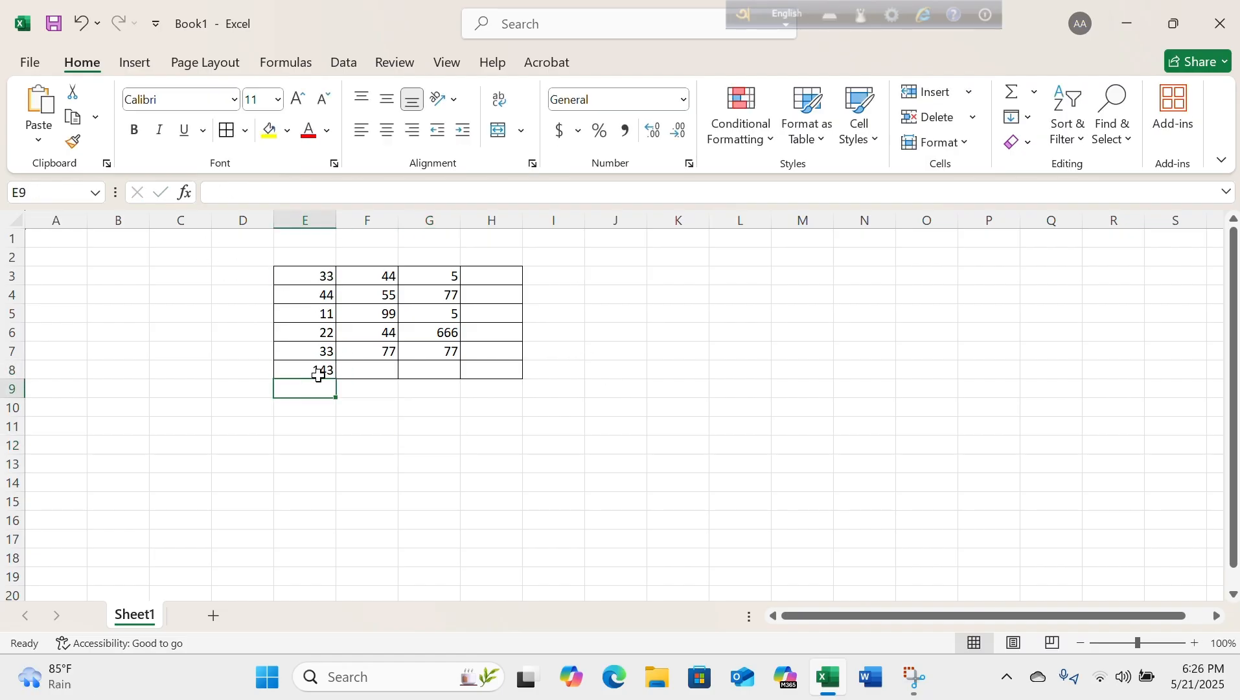
{"action": "left_click", "coordinate": [241, 372]}
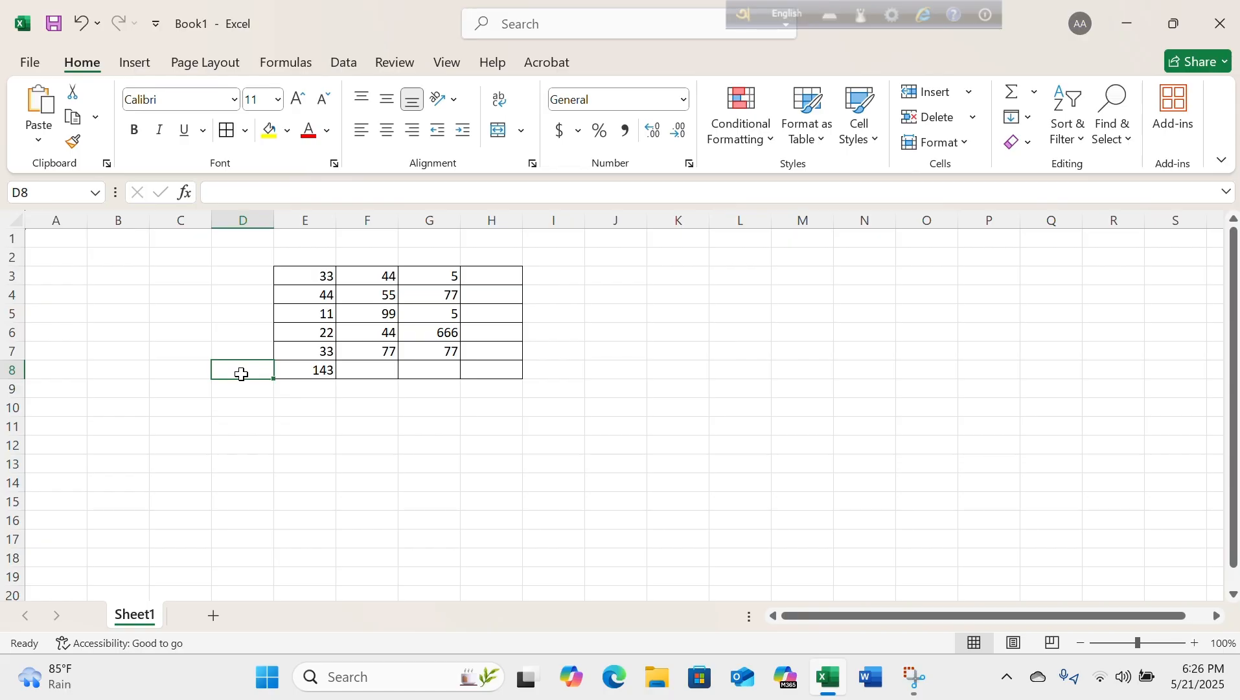
{"action": "type", "text": "S"}
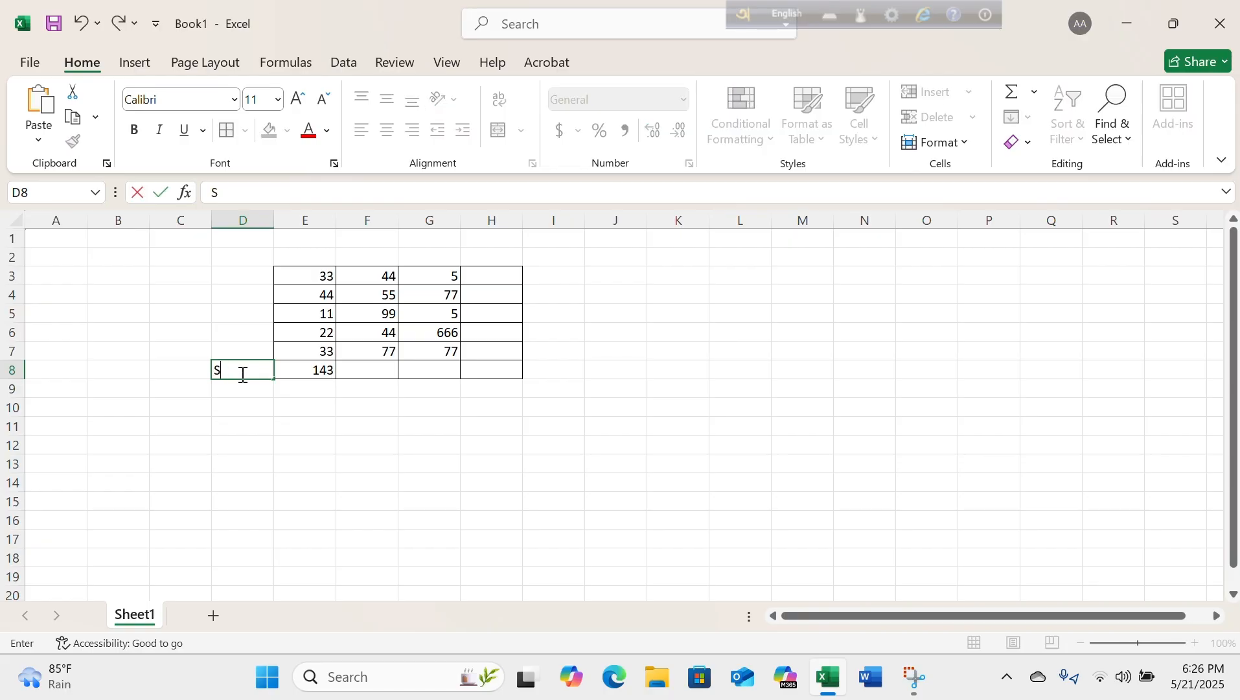
{"action": "type", "text": "sm"}
{"action": "scroll", "coordinate": [242, 374], "scroll_direction": "down", "scroll_amount": 1}
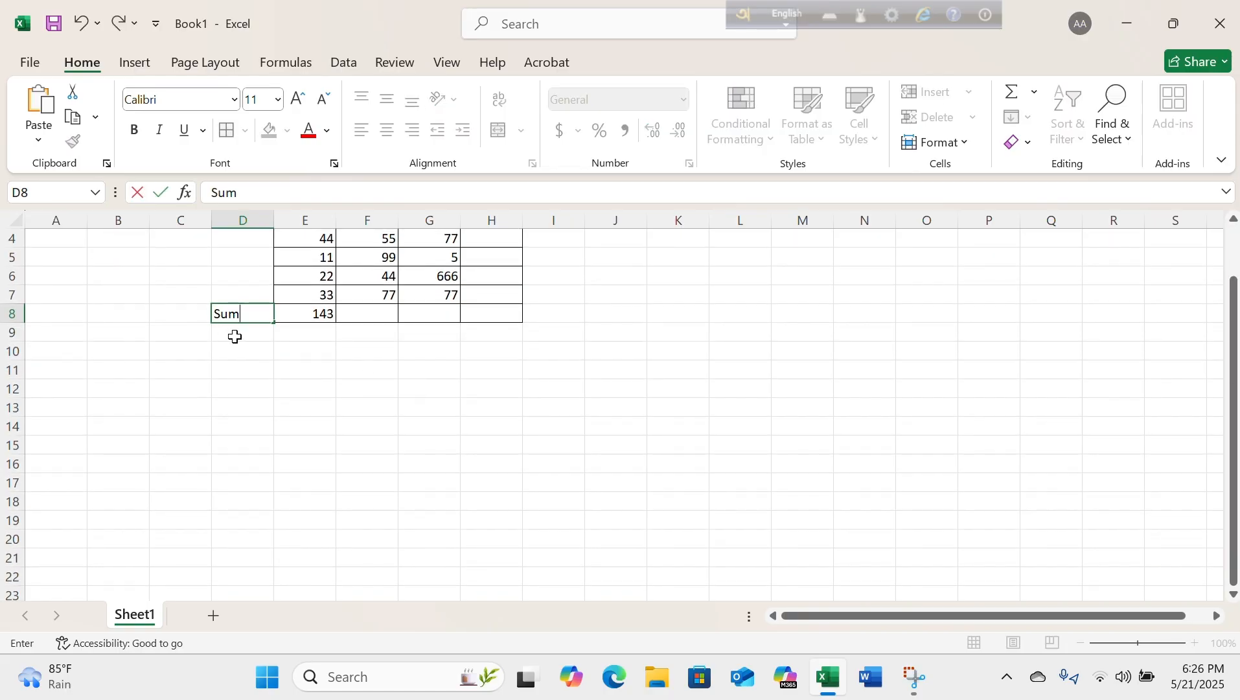
{"action": "scroll", "coordinate": [343, 370], "scroll_direction": "up", "scroll_amount": 1}
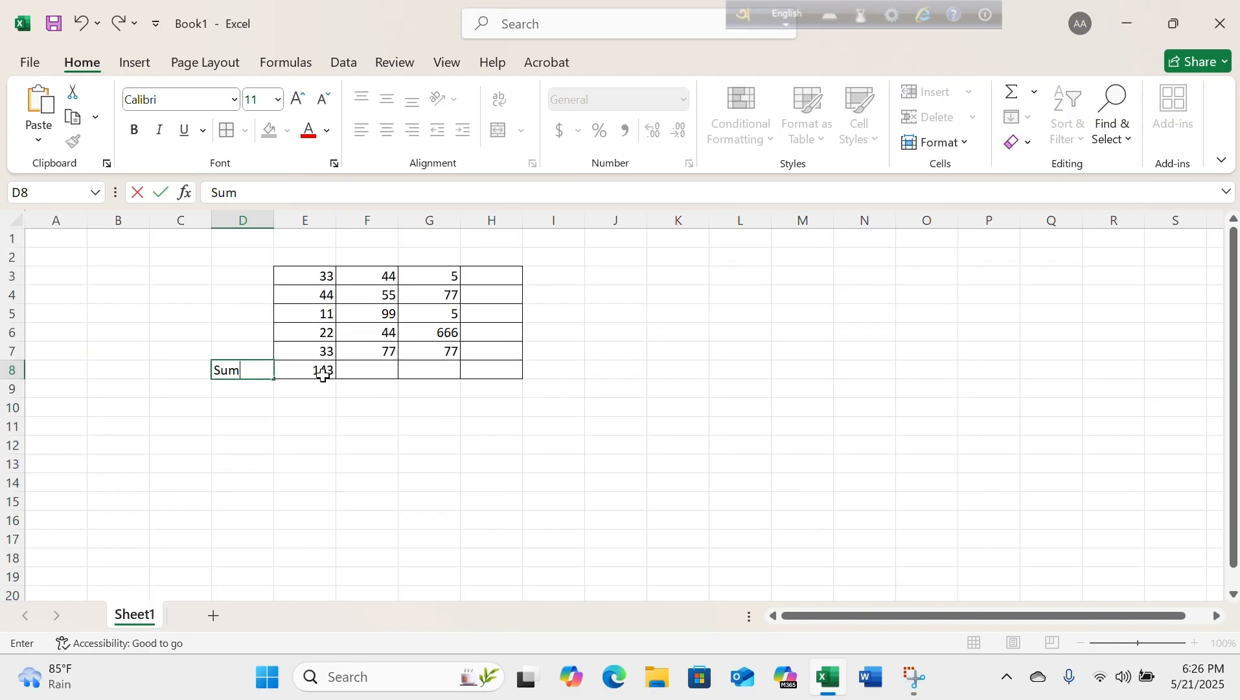
Review the cell references added together in E8's formula, leaving the formula as it is.
{"action": "left_click", "coordinate": [289, 370]}
{"action": "left_click_drag", "start_coordinate": [361, 189], "coordinate": [197, 196]}
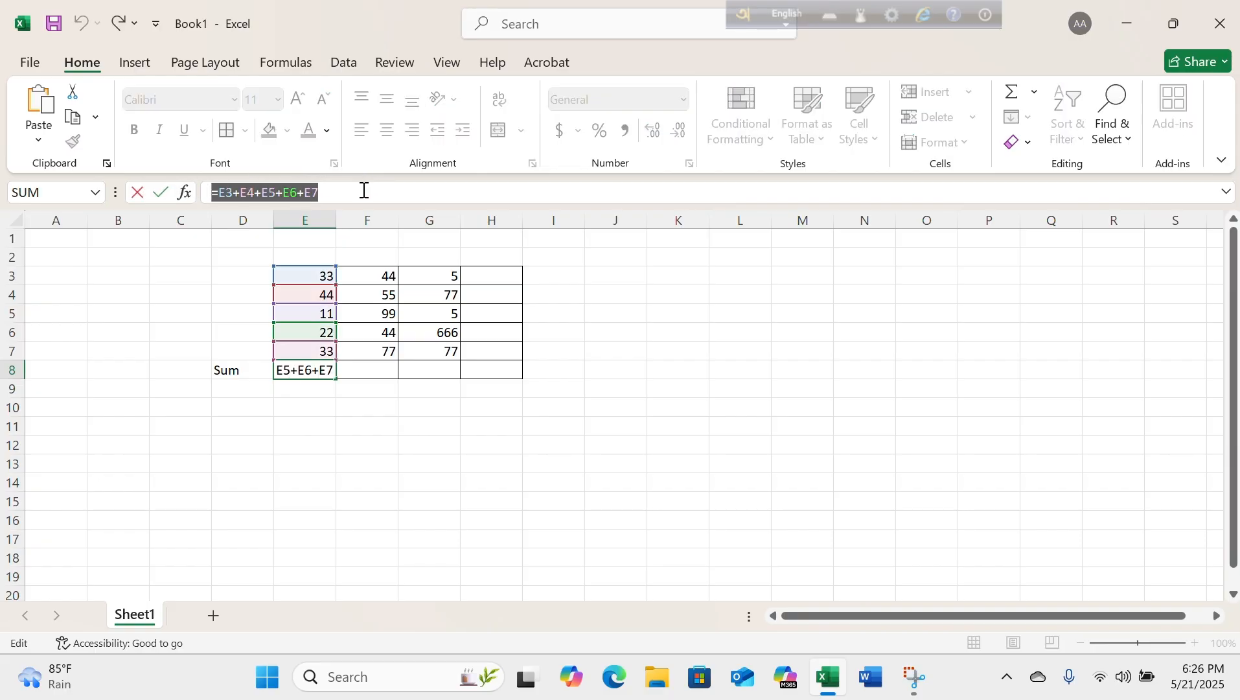
{"action": "left_click", "coordinate": [293, 193]}
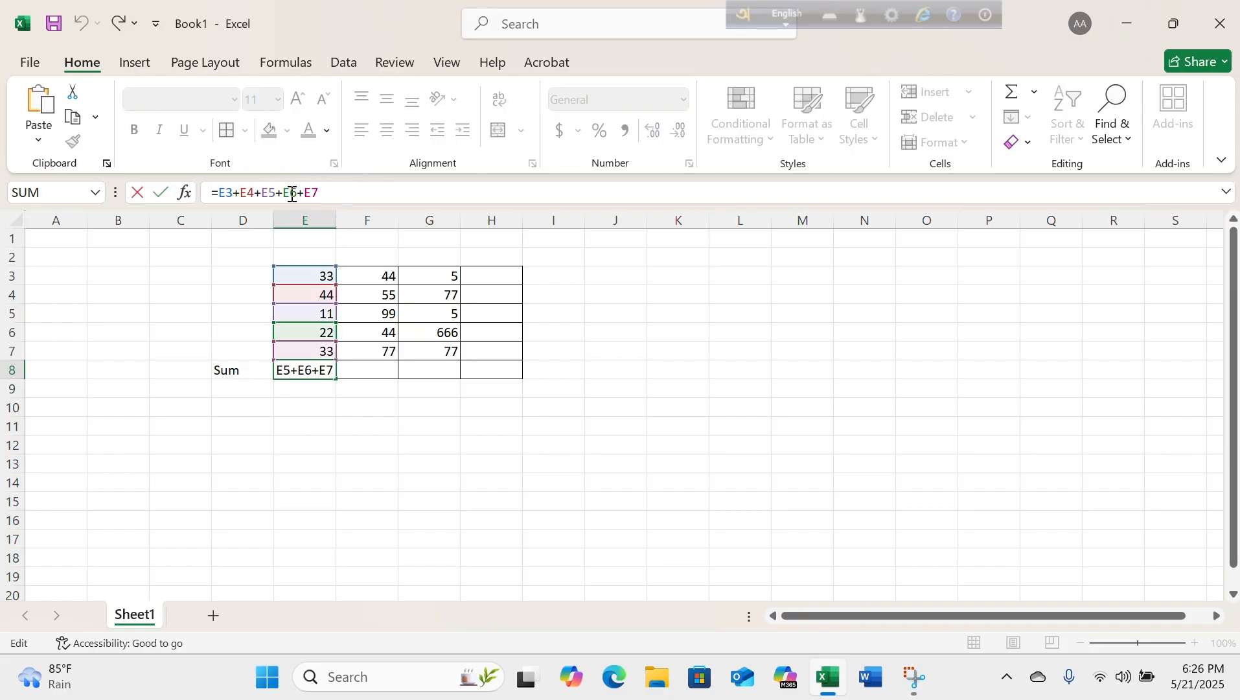
{"action": "left_click", "coordinate": [326, 448]}
Enter the note "now we do use sum function" in the merged cell N3:P8.
{"action": "left_click", "coordinate": [894, 351]}
{"action": "type", "text": "no"}
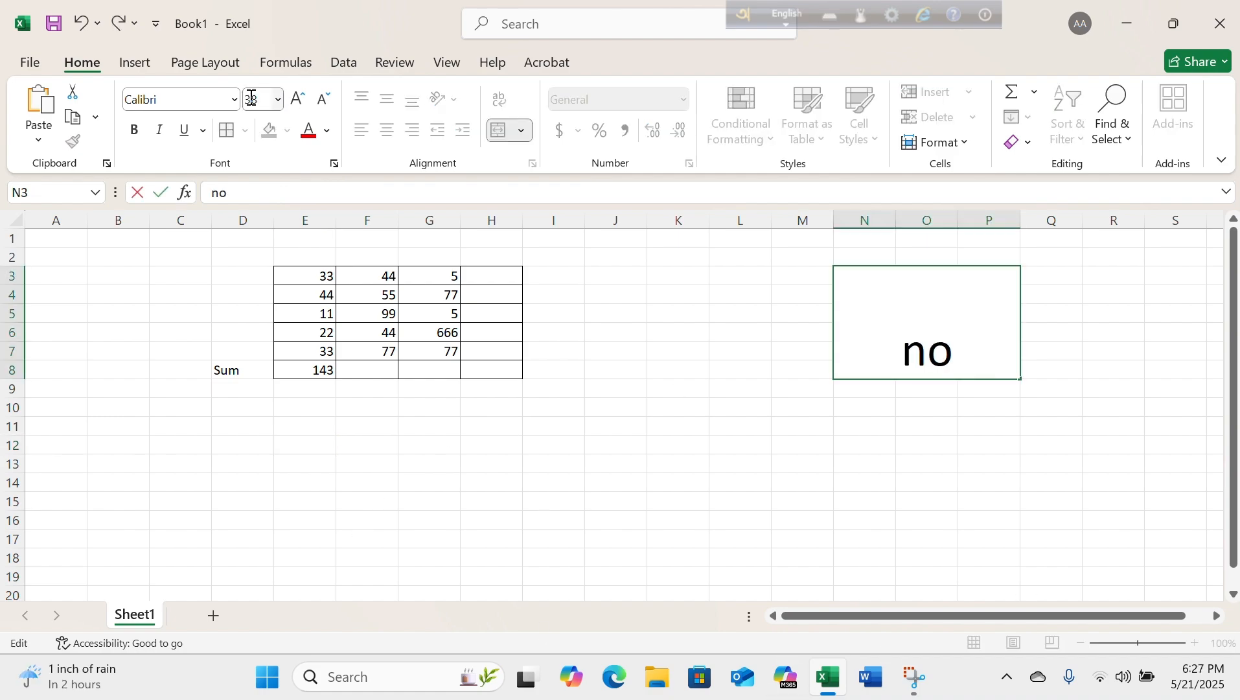
{"action": "type", "text": "w we do use sum function"}
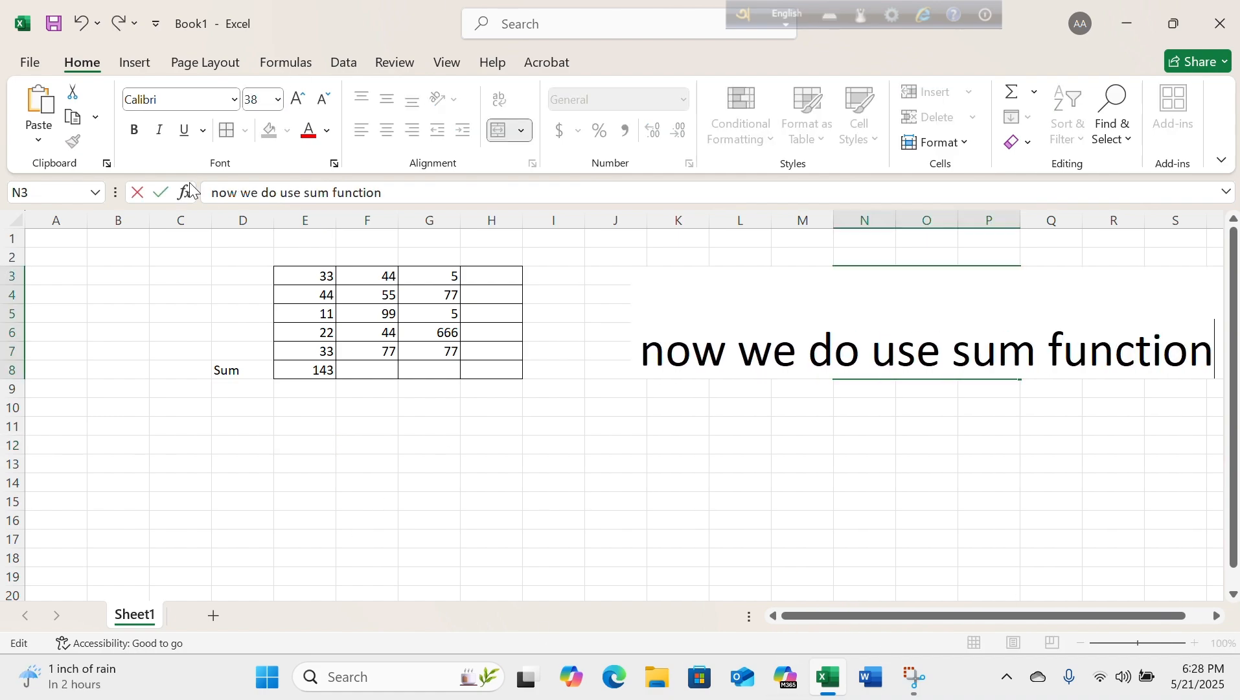
{"action": "key", "text": "Return"}
Fit the whole note in its merged cell by enlarging column P and row 8 and wrapping the text.
{"action": "left_click", "coordinate": [896, 321]}
{"action": "left_click_drag", "start_coordinate": [1020, 216], "coordinate": [1128, 224]}
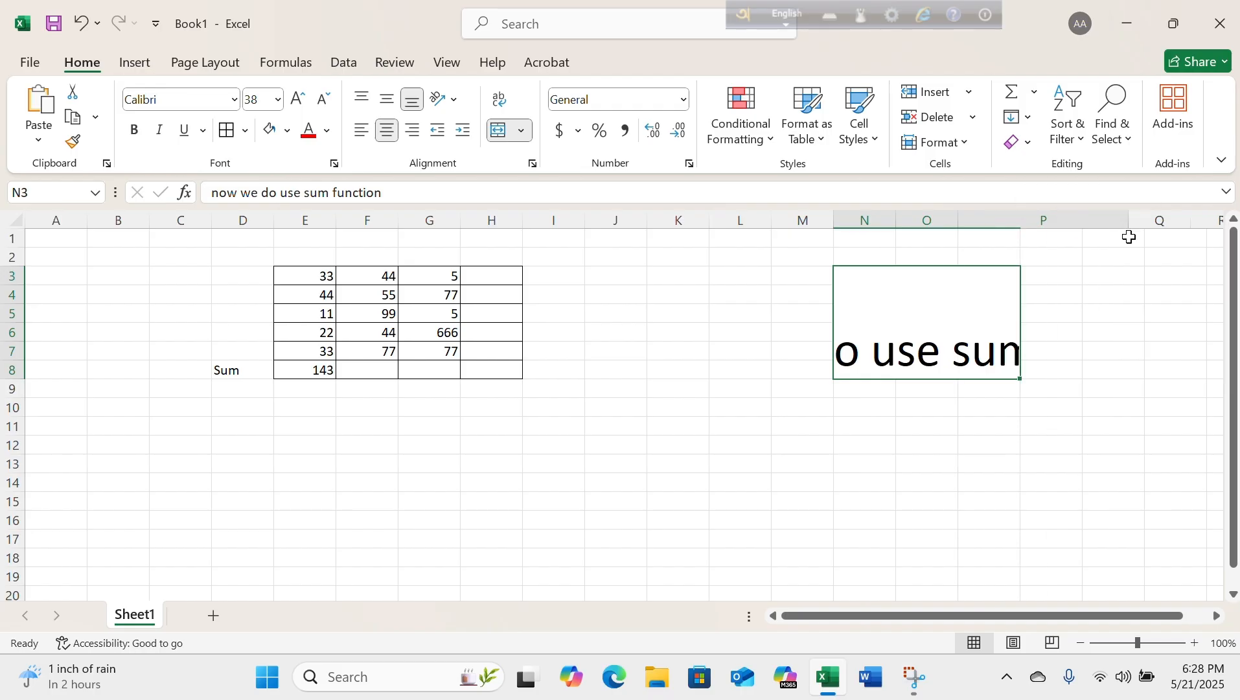
{"action": "left_click_drag", "start_coordinate": [24, 380], "coordinate": [23, 457]}
{"action": "left_click", "coordinate": [499, 100]}
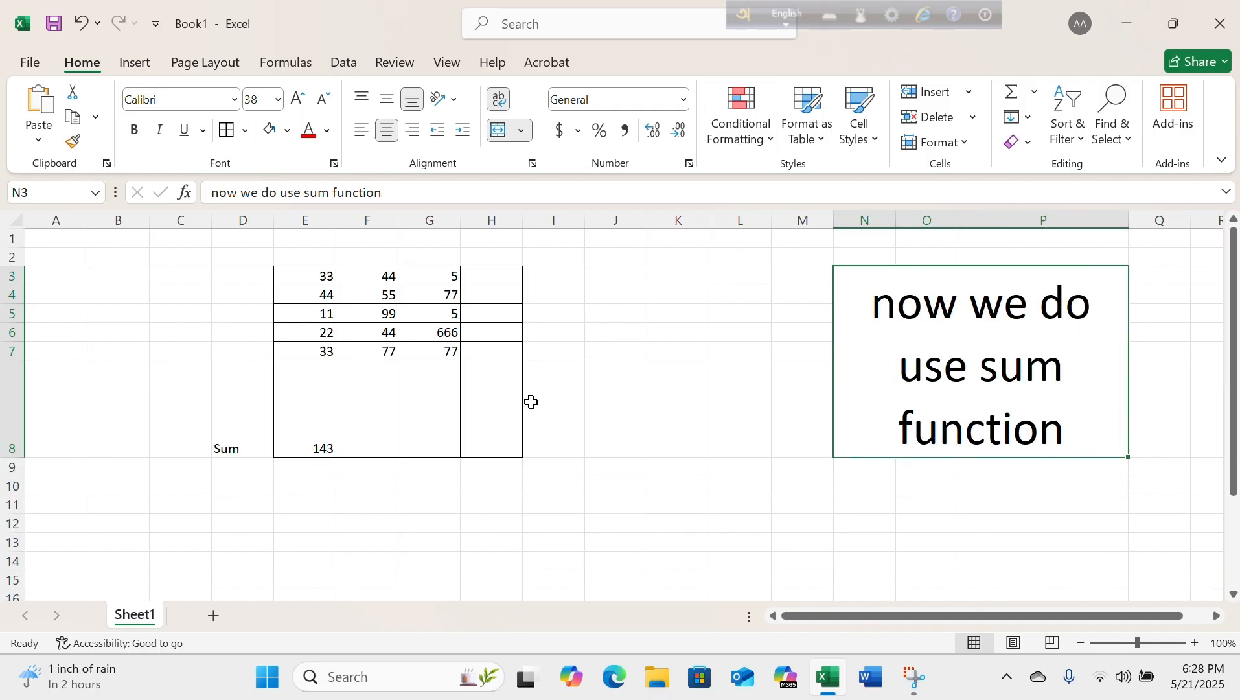
{"action": "left_click", "coordinate": [551, 541]}
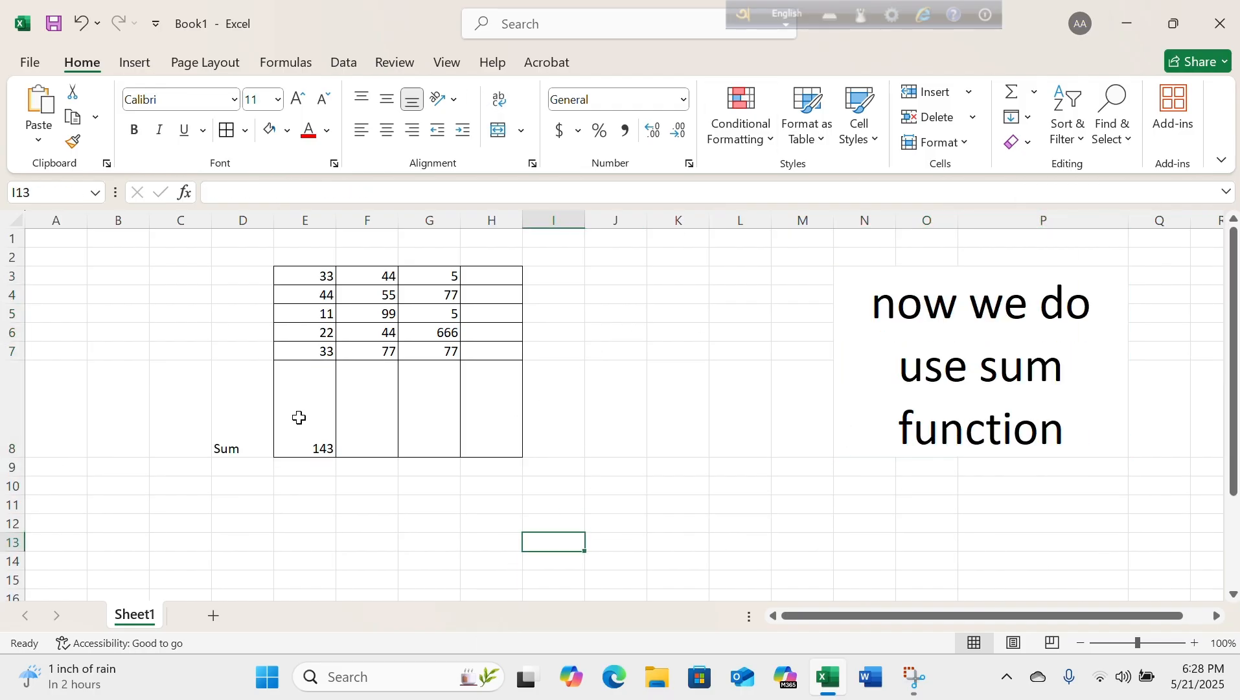
Check again how E8 adds E3 to E7 one cell at a time, without changing the formula.
{"action": "left_click", "coordinate": [322, 412]}
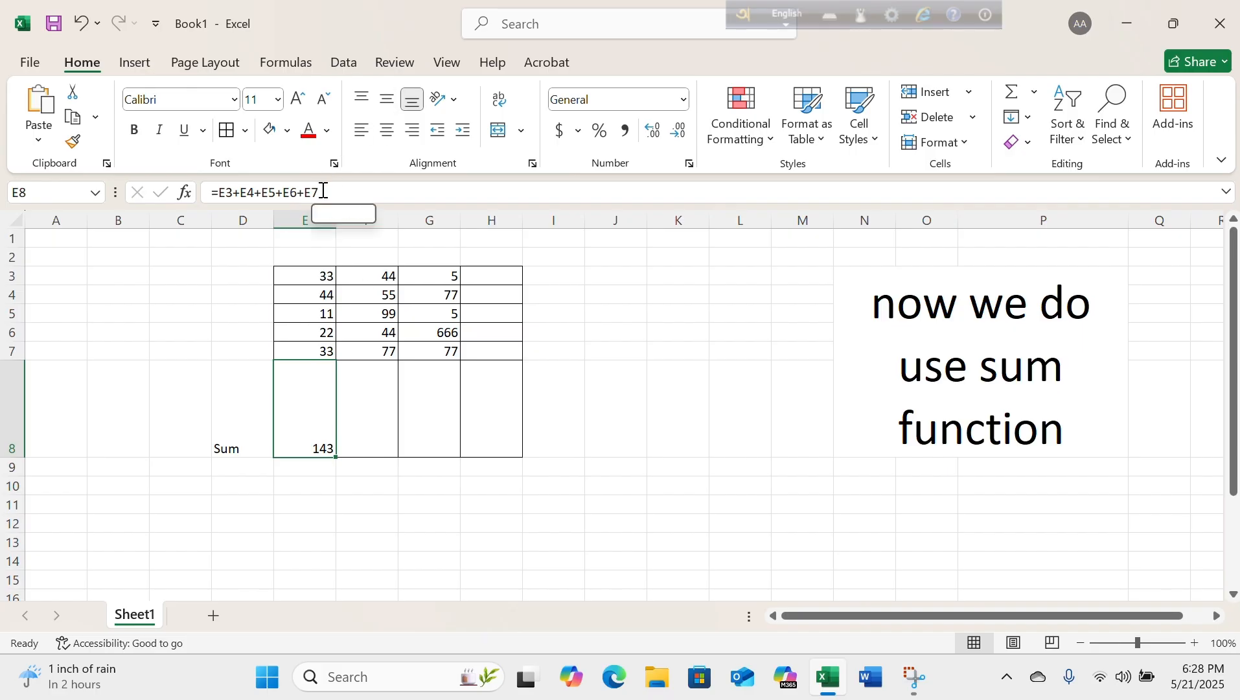
{"action": "left_click_drag", "start_coordinate": [322, 192], "coordinate": [215, 194]}
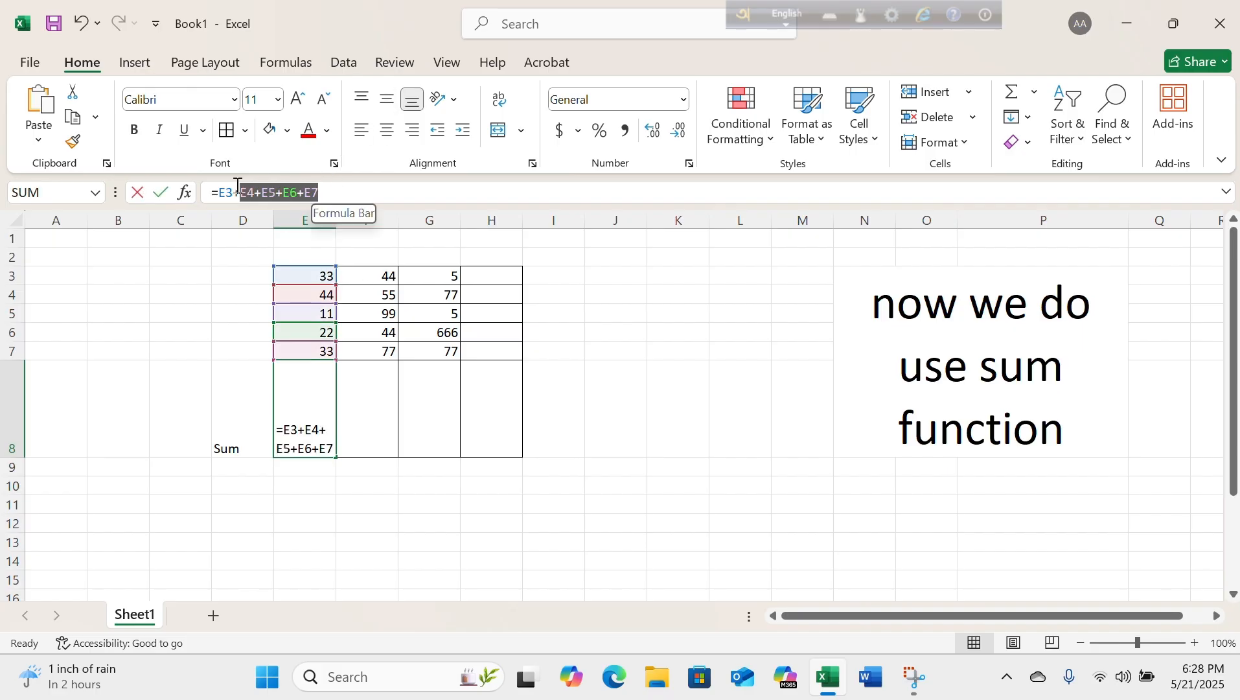
{"action": "key", "text": "Escape"}
{"action": "left_click", "coordinate": [316, 475]}
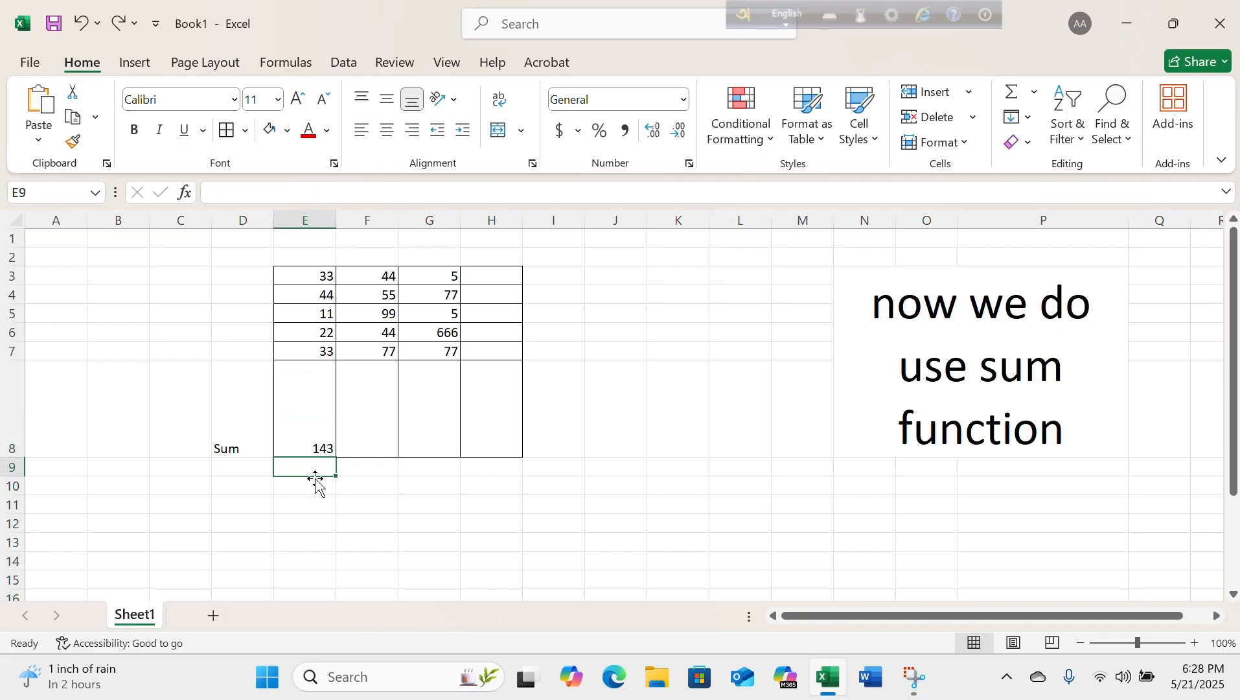
{"action": "left_click", "coordinate": [322, 373]}
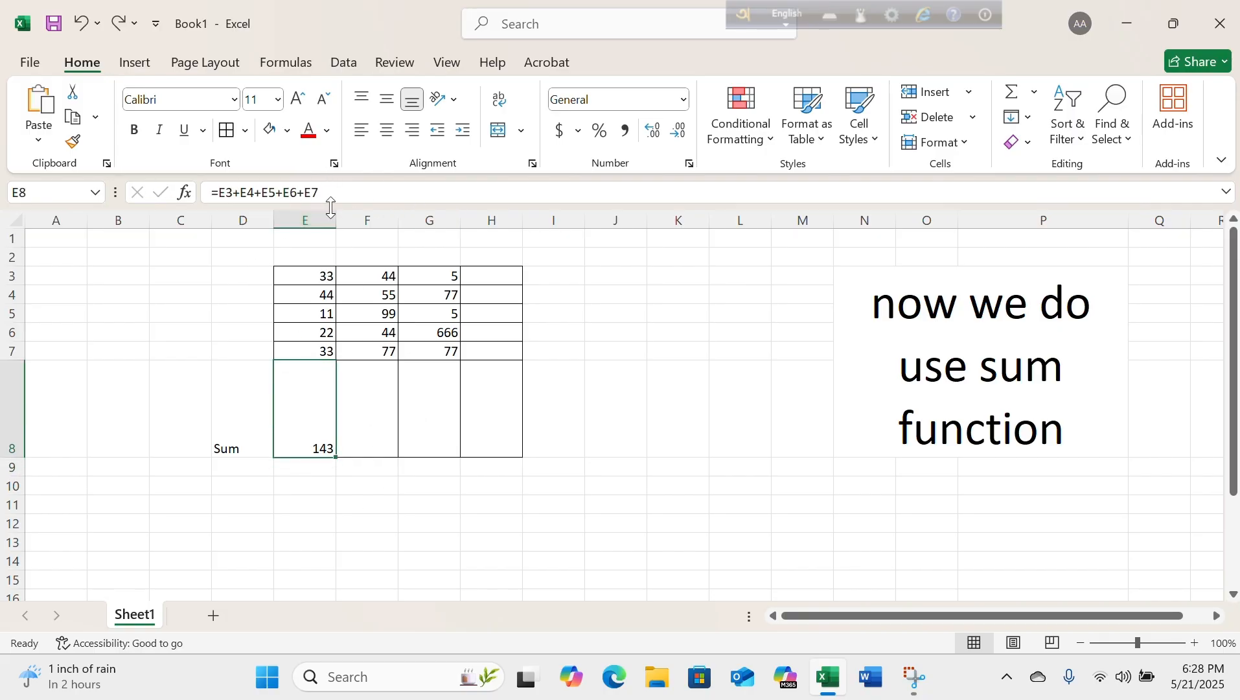
{"action": "key", "text": "Return"}
Start a formula in cell F8 with the SUM function, leaving its range open.
{"action": "left_click", "coordinate": [353, 402]}
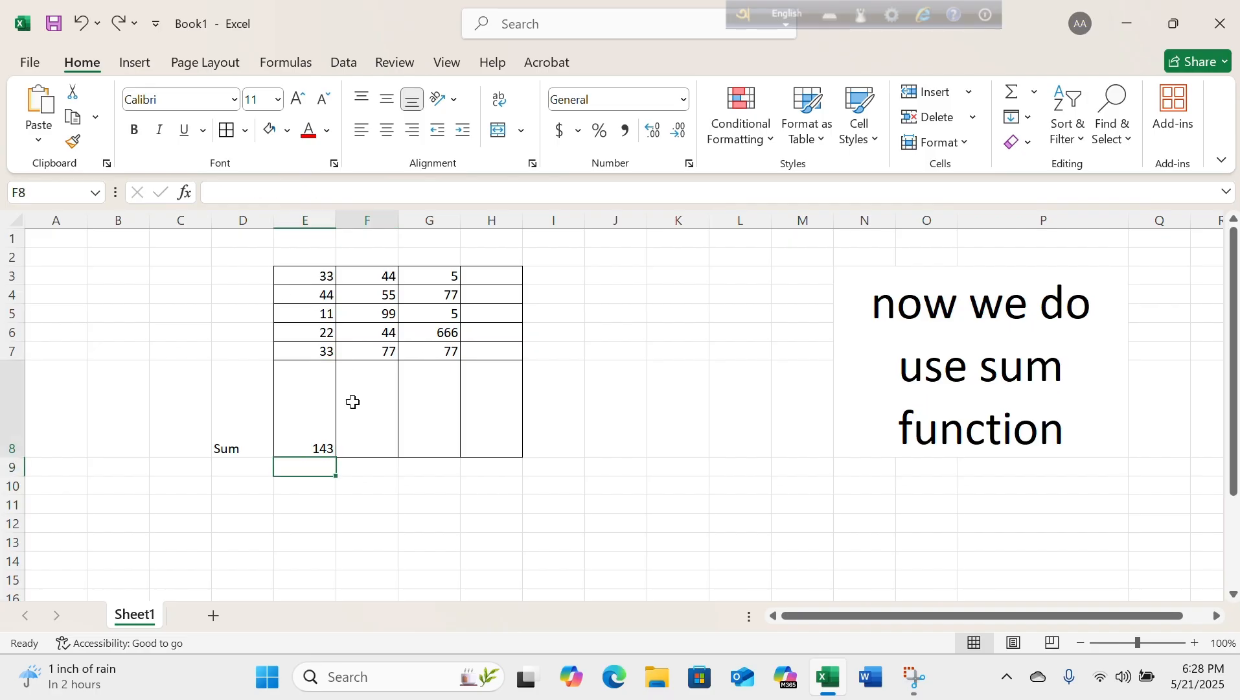
{"action": "left_click", "coordinate": [317, 197]}
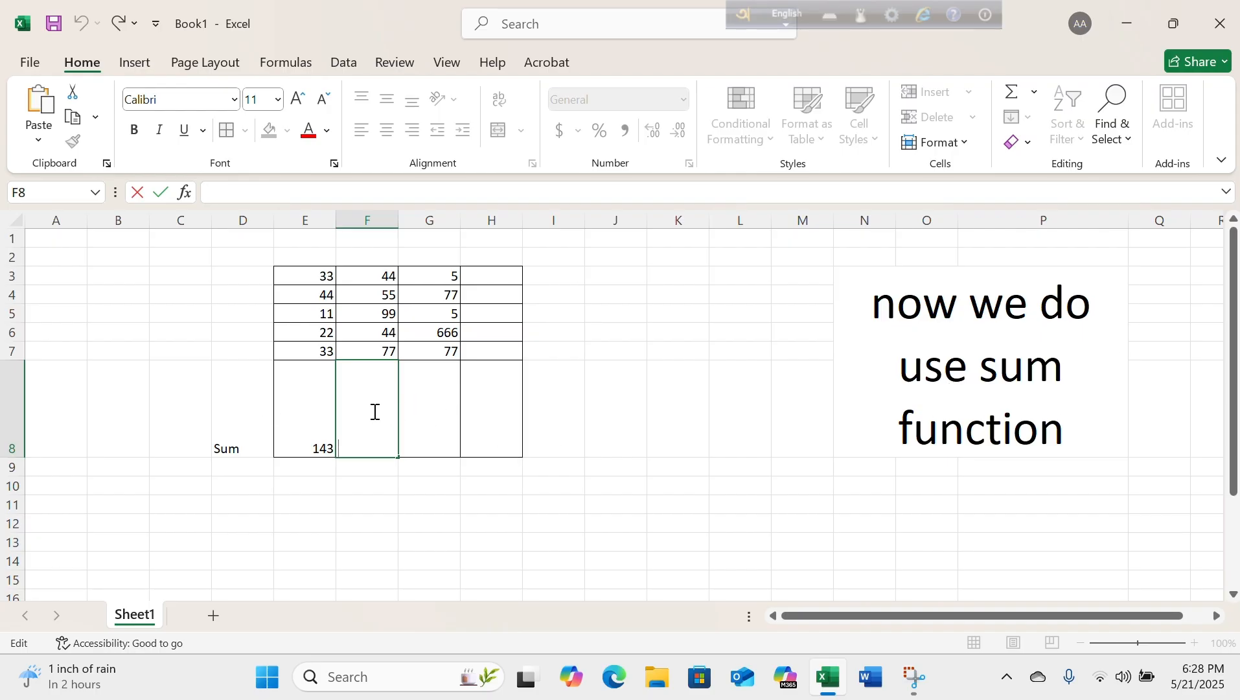
{"action": "type", "text": "="}
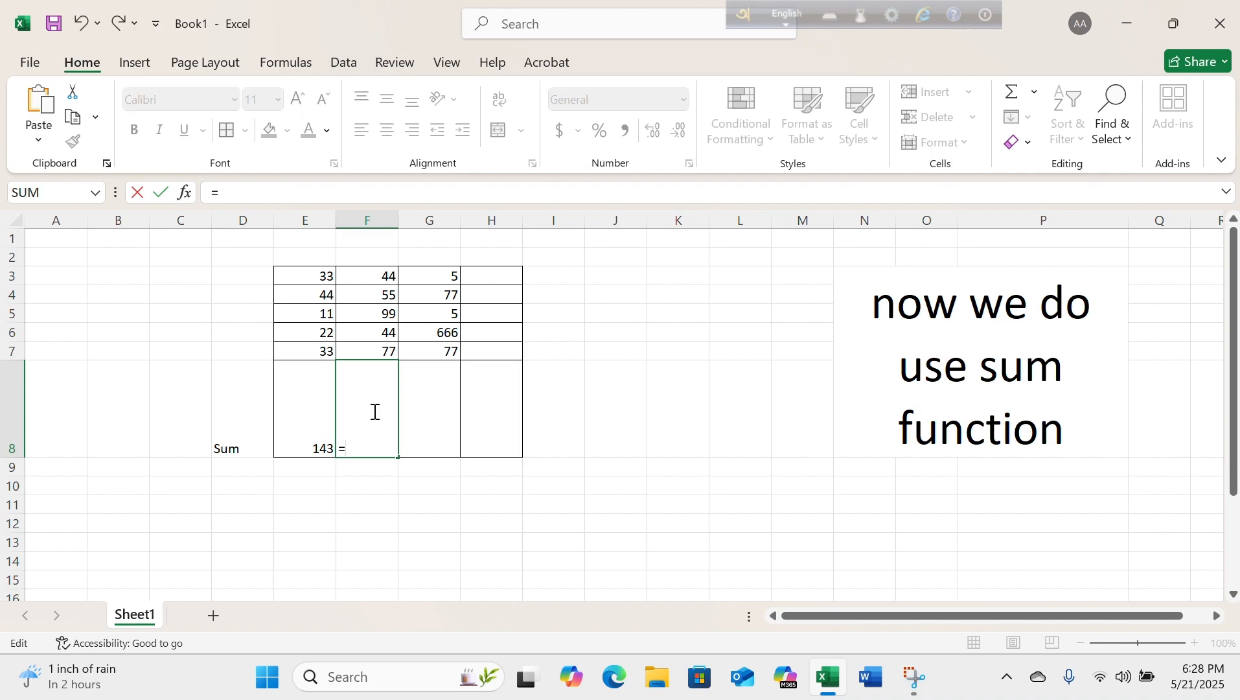
{"action": "type", "text": "sy"}
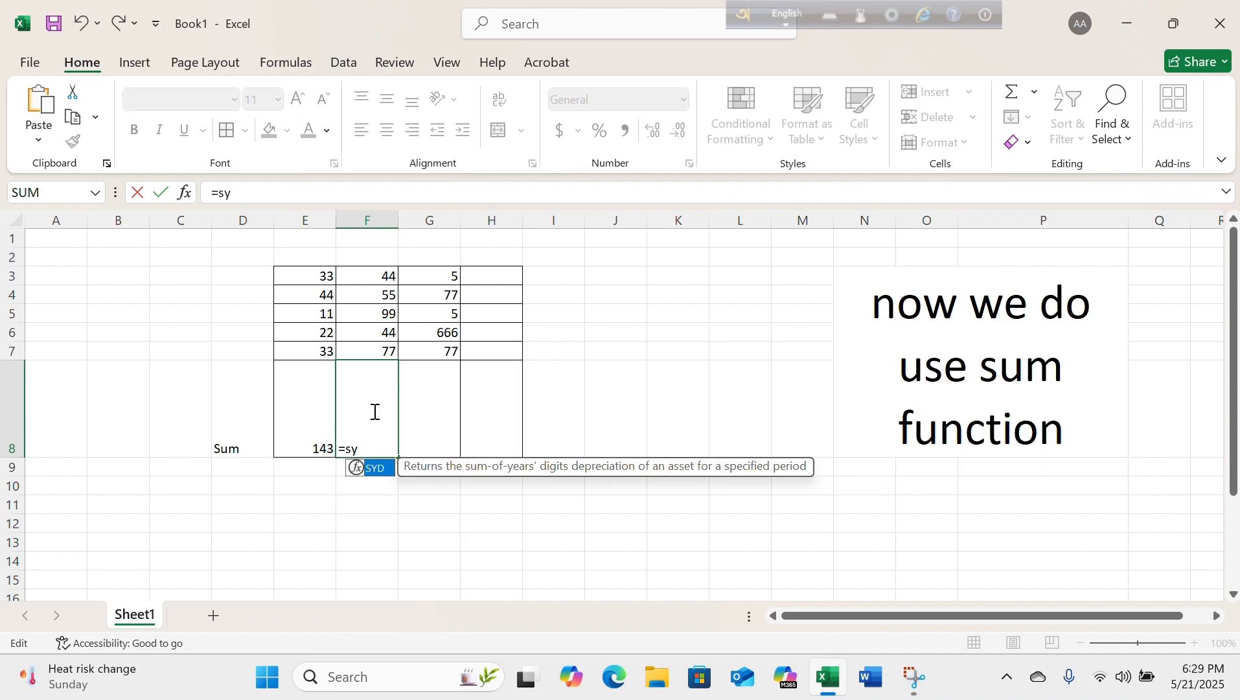
{"action": "key", "text": "BackSpace"}
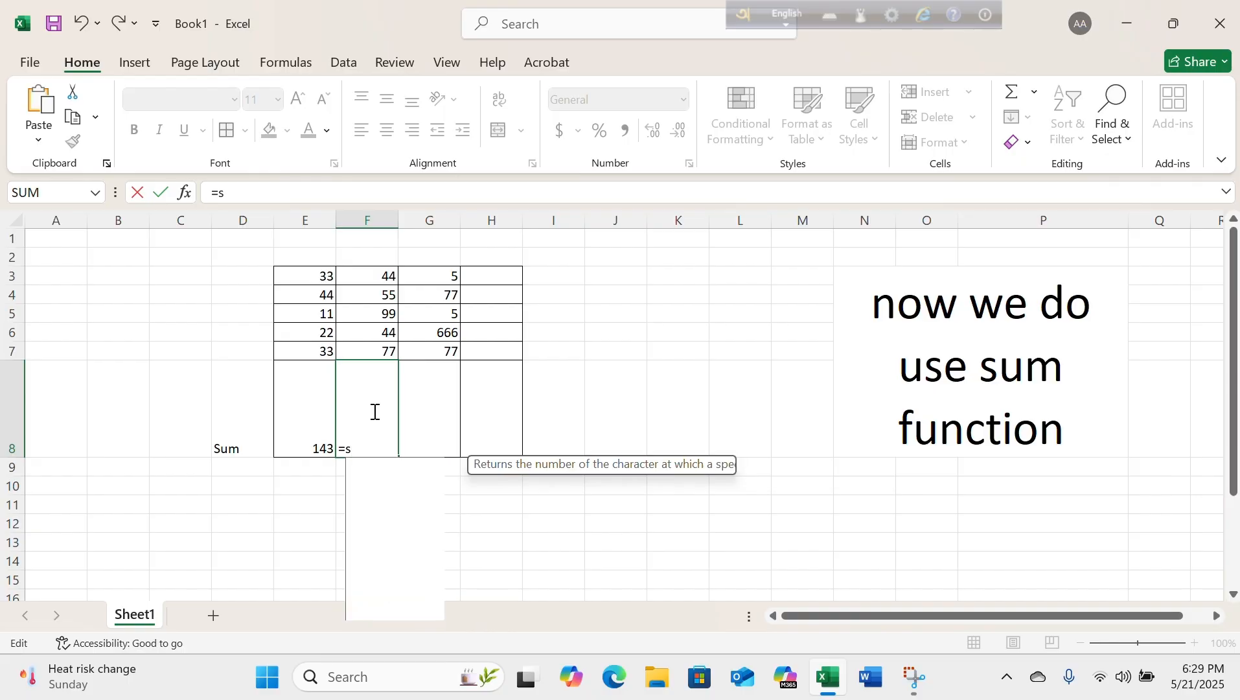
{"action": "type", "text": "um"}
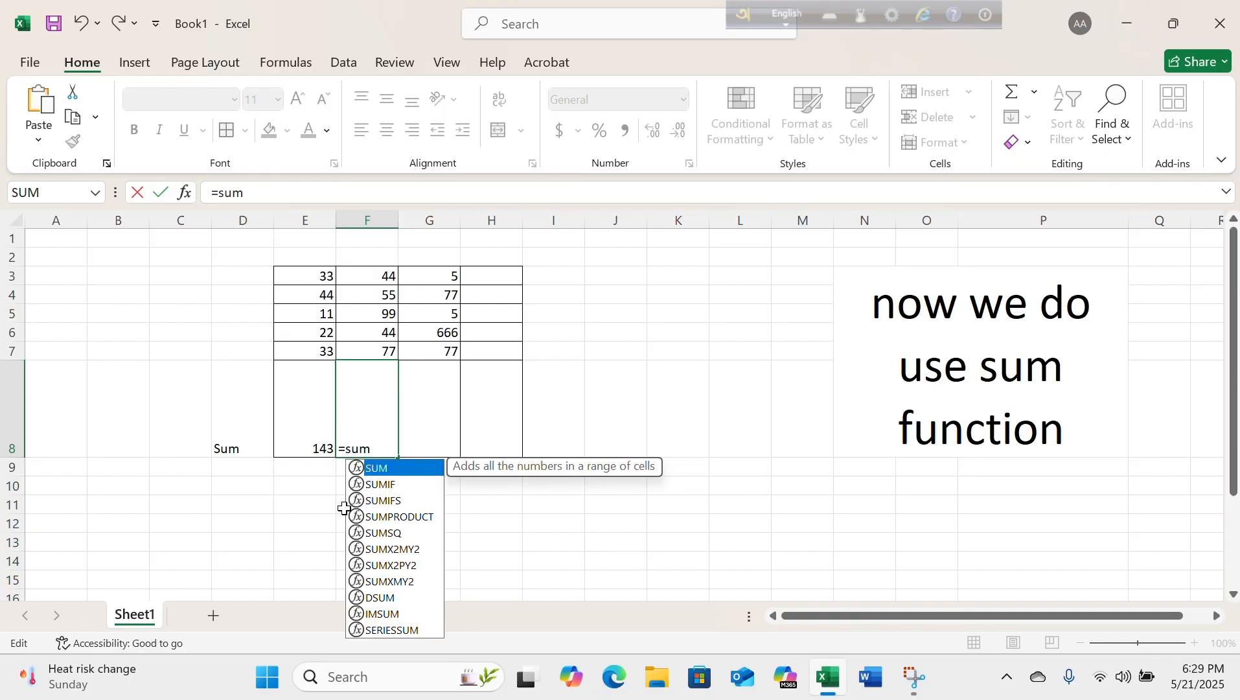
{"action": "double_click", "coordinate": [401, 477]}
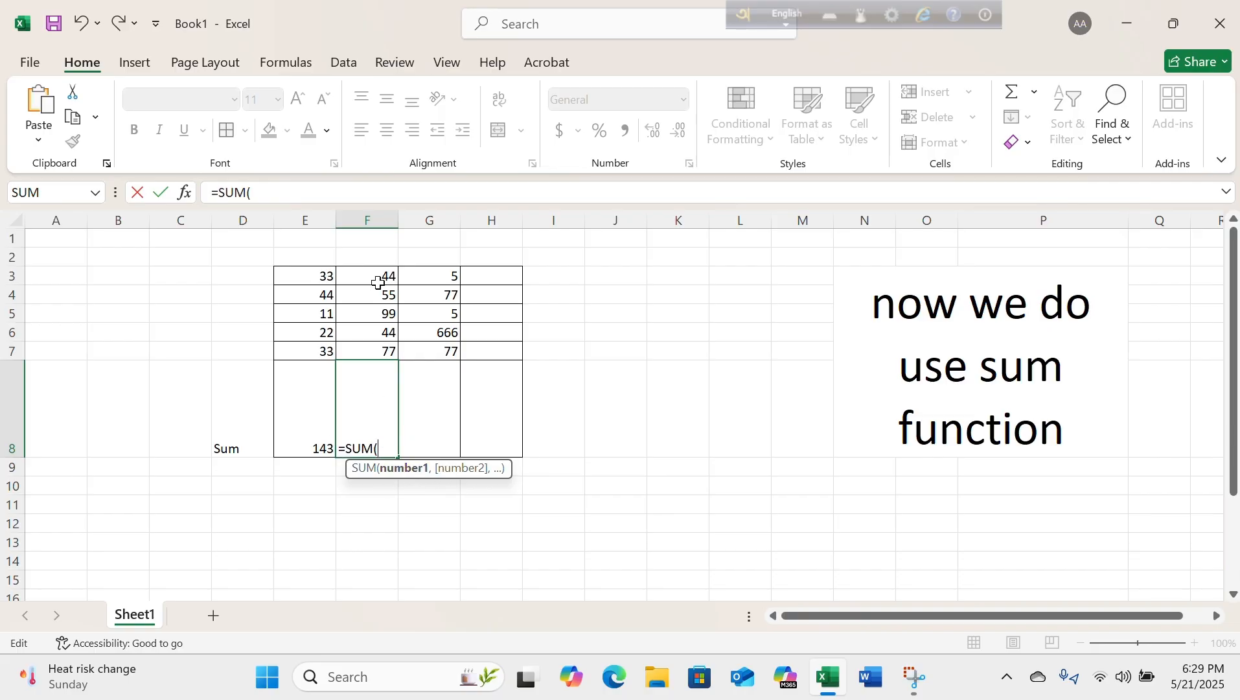
{"action": "left_click_drag", "start_coordinate": [379, 276], "coordinate": [379, 296]}
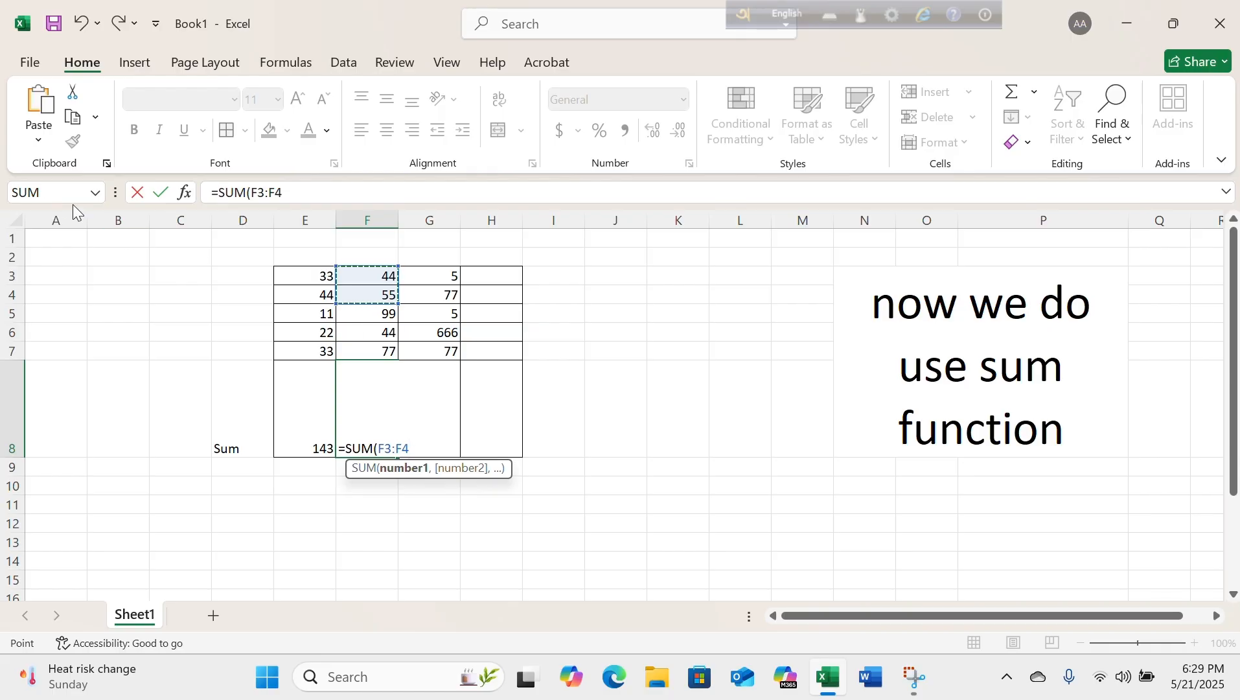
{"action": "left_click", "coordinate": [429, 446]}
{"action": "key", "text": "BackSpace"}
{"action": "key", "text": "BackSpace"}
{"action": "key", "text": "BackSpace"}
{"action": "key", "text": "BackSpace"}
{"action": "key", "text": "BackSpace"}
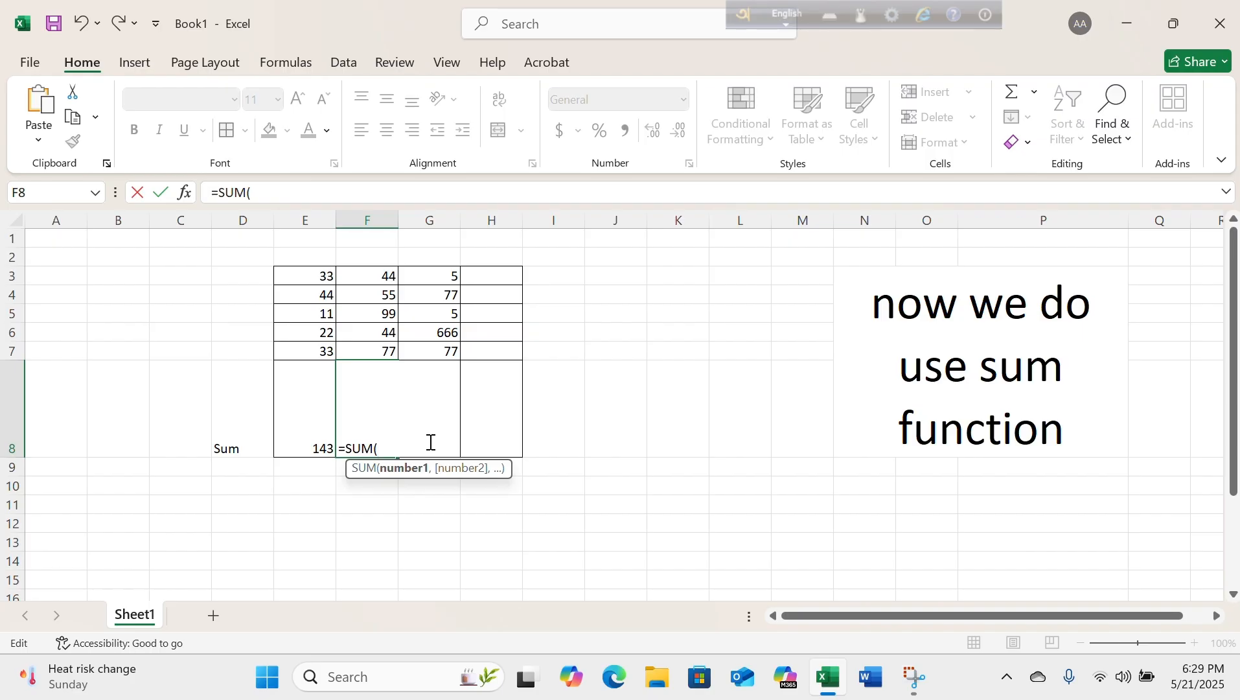
Give F8's SUM function the range F3:F7 and complete the formula.
{"action": "left_click", "coordinate": [376, 275]}
{"action": "left_click_drag", "start_coordinate": [376, 275], "coordinate": [381, 351]}
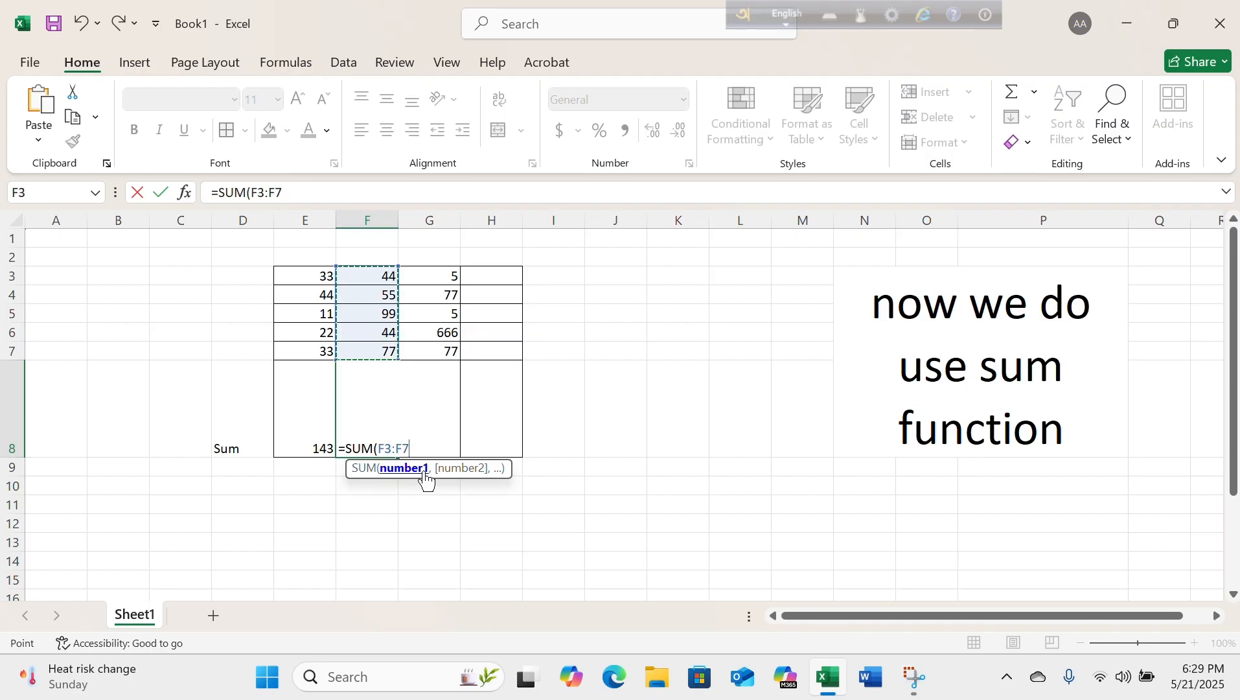
{"action": "type", "text": ")"}
{"action": "key", "text": "Return"}
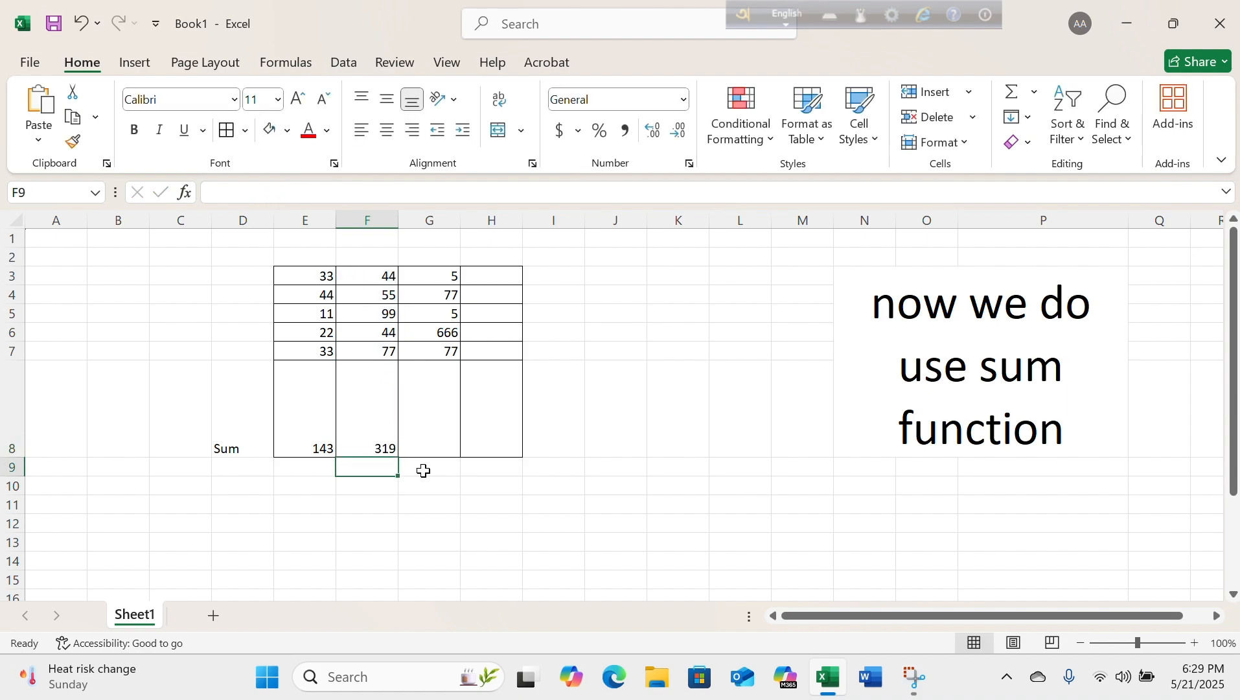
Review the SUM formula in F8 and its highlighted range without changing it.
{"action": "left_click", "coordinate": [388, 441]}
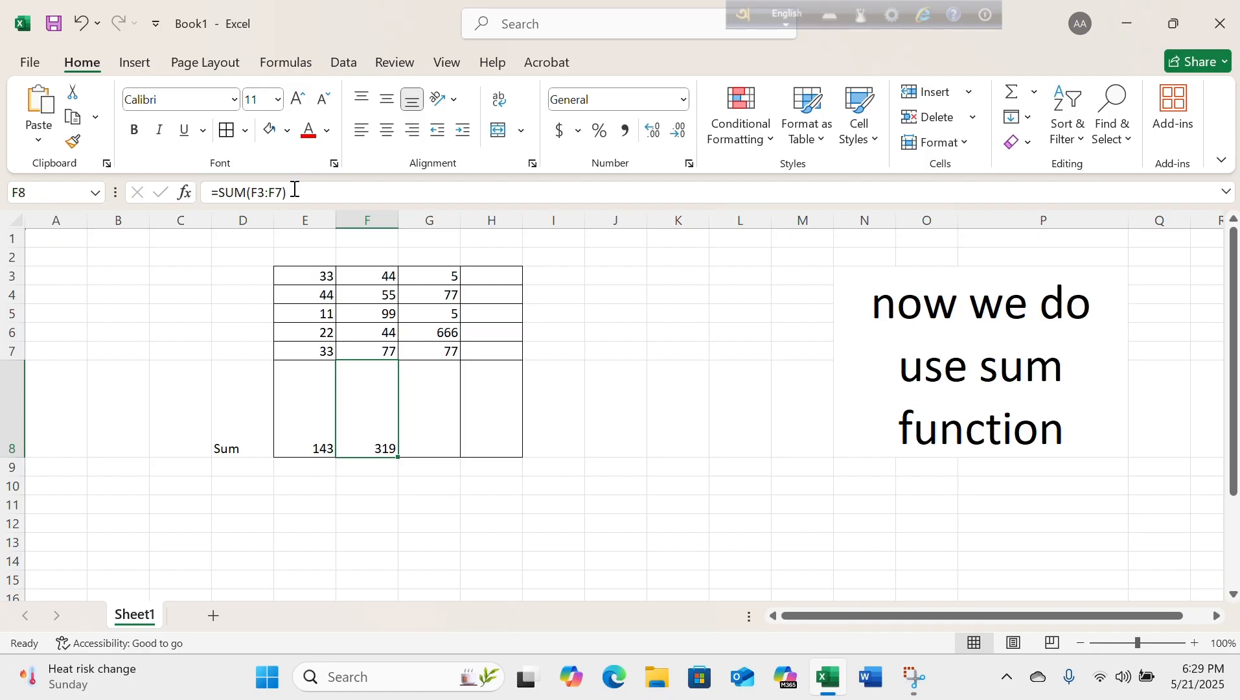
{"action": "left_click_drag", "start_coordinate": [295, 189], "coordinate": [208, 194]}
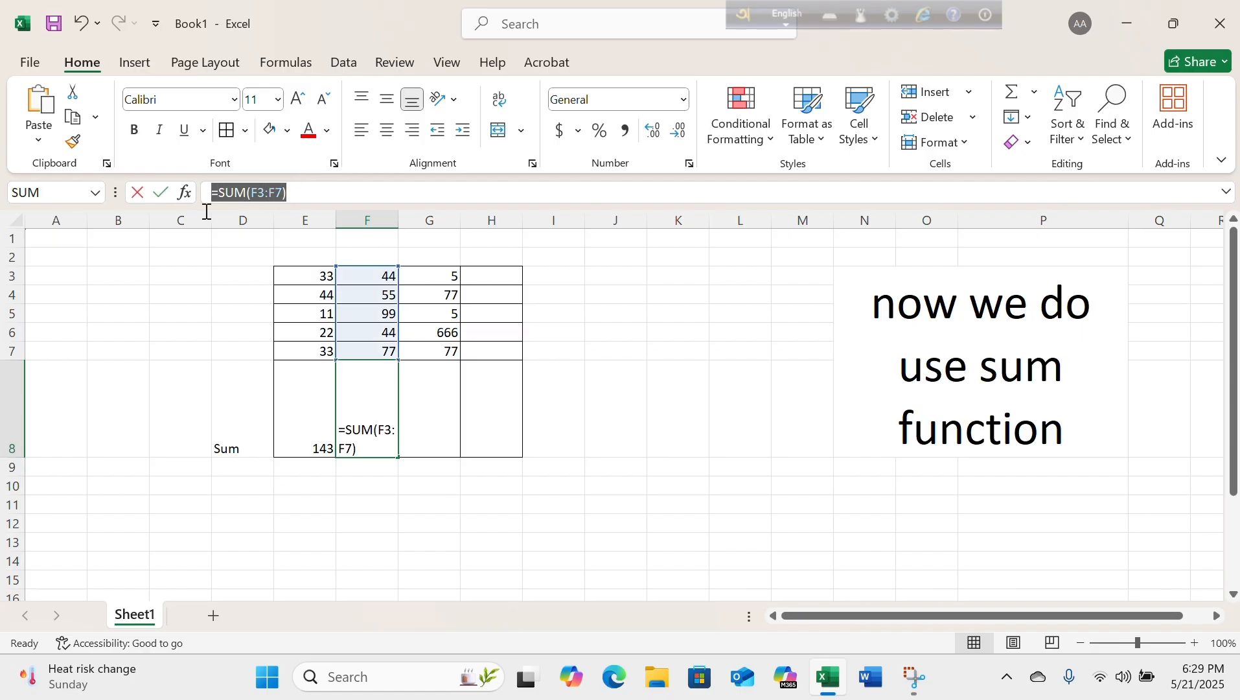
{"action": "left_click", "coordinate": [294, 196]}
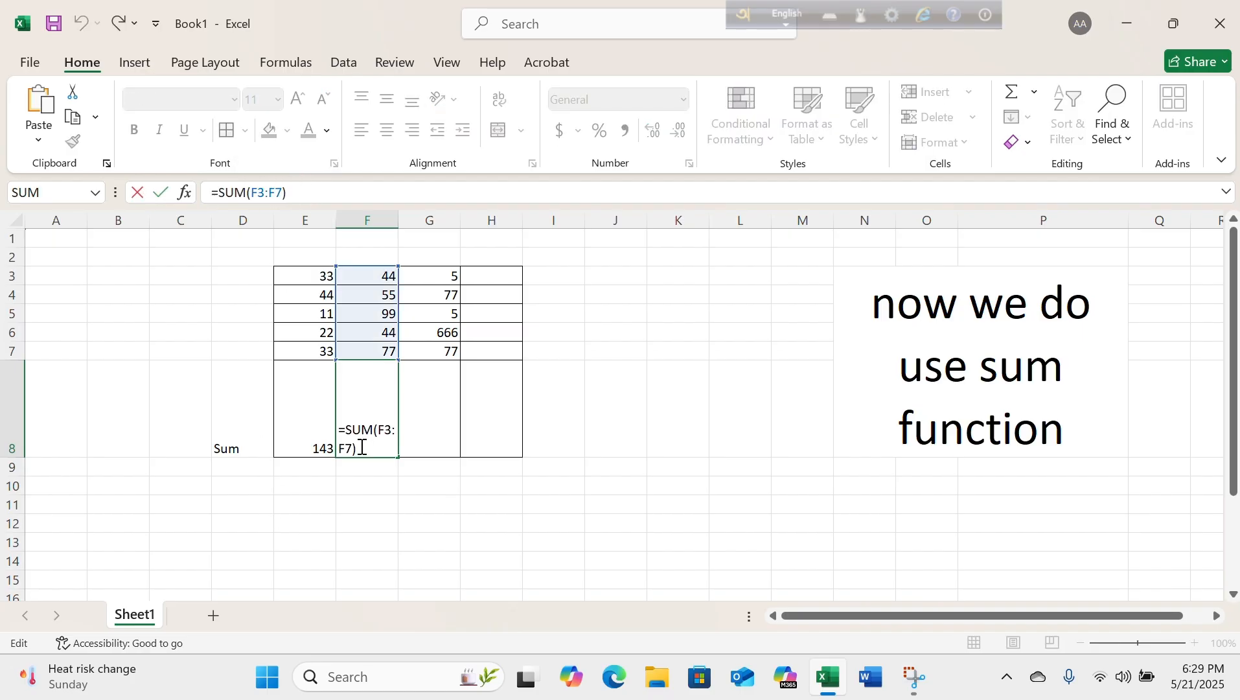
{"action": "key", "text": "Return"}
{"action": "left_click", "coordinate": [373, 419]}
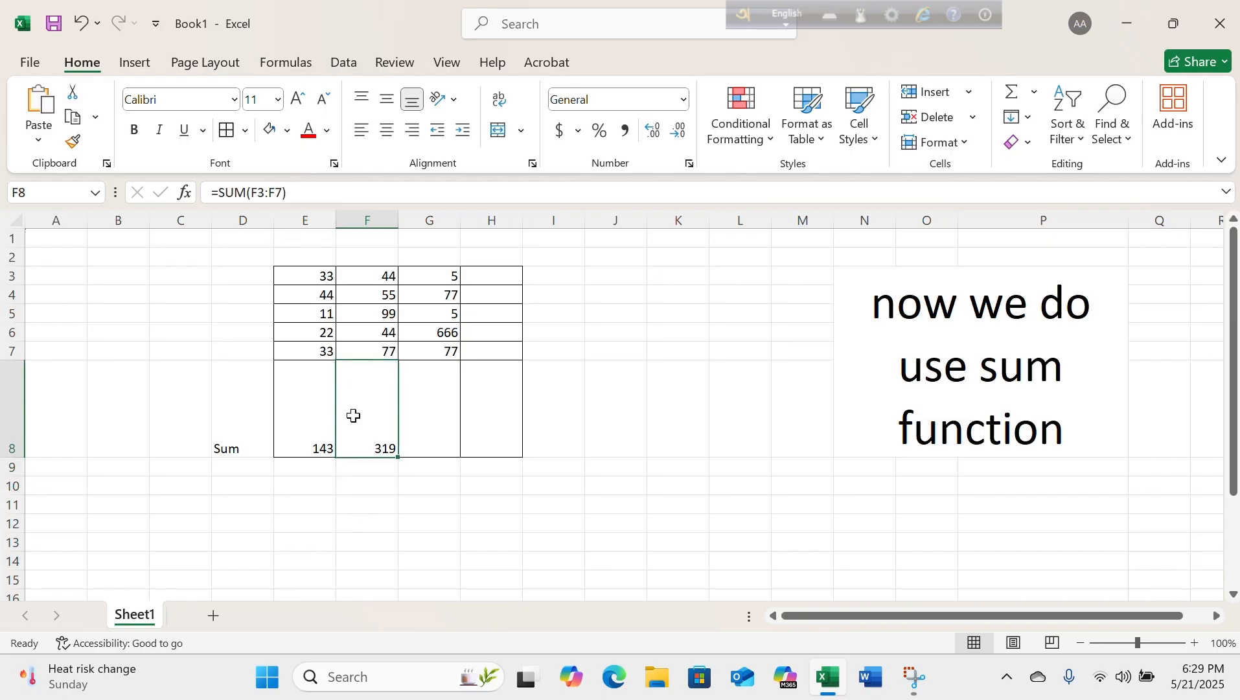
Replace the content of F8 with a freshly written SUM formula covering the range F3:F7.
{"action": "key", "text": "BackSpace"}
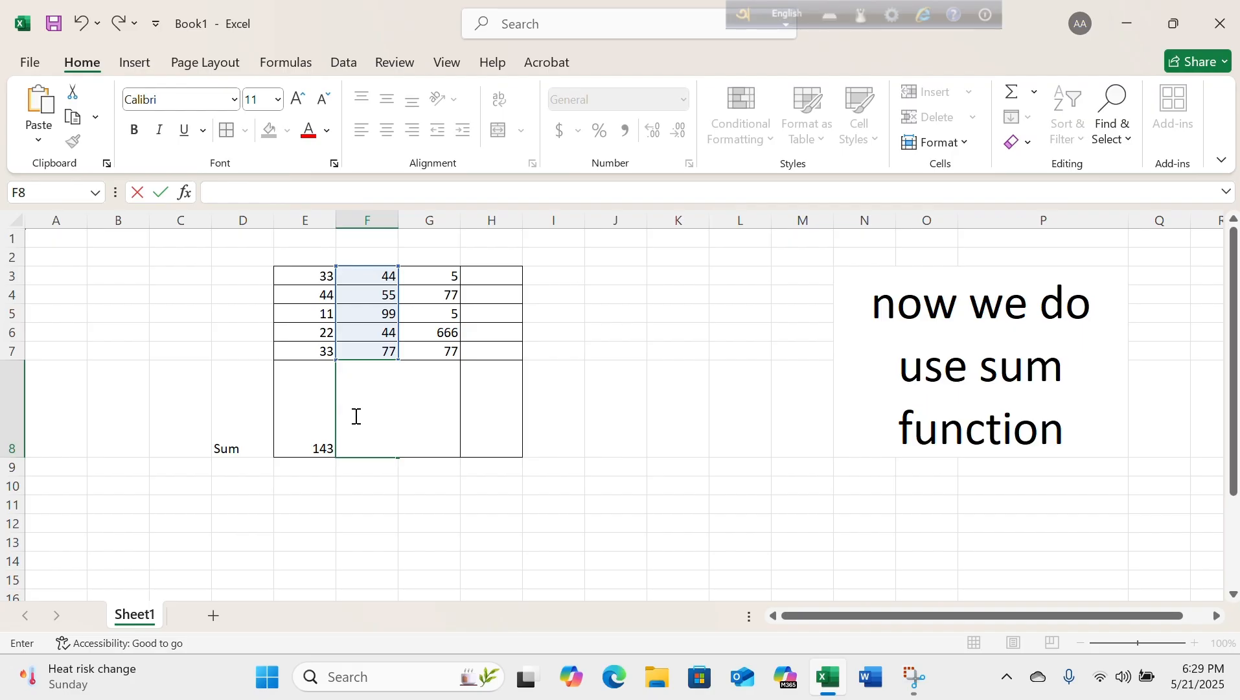
{"action": "type", "text": "=sum"}
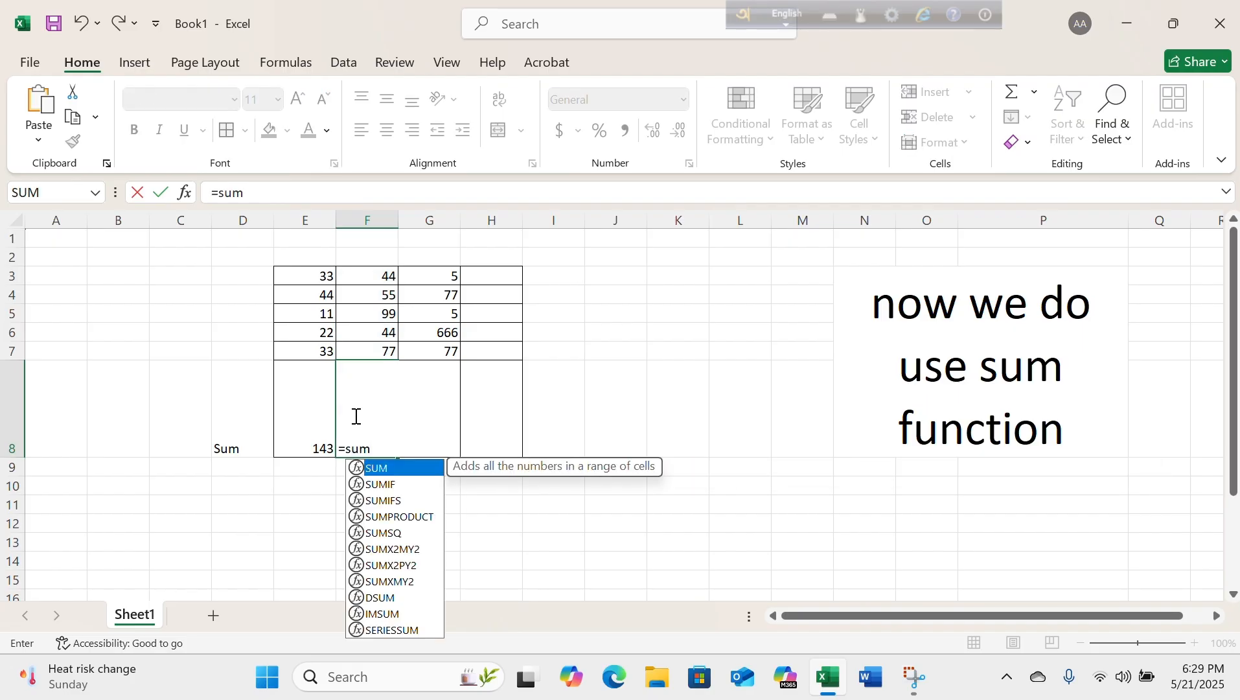
{"action": "type", "text": "("}
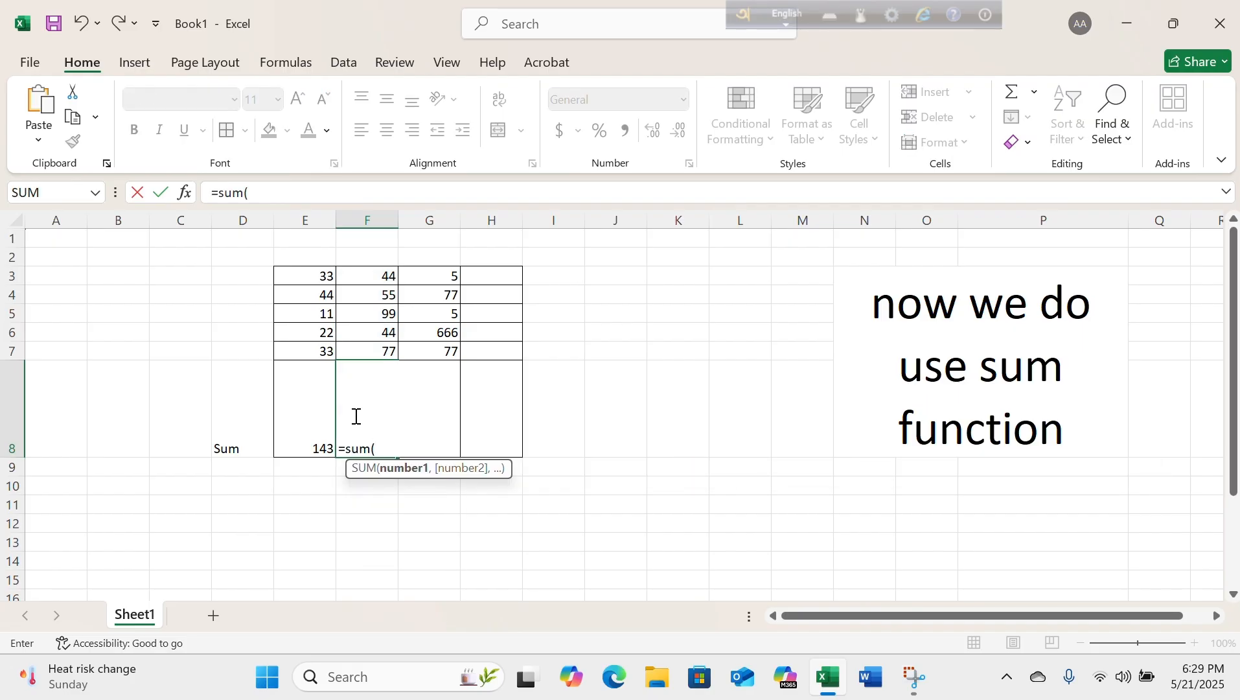
{"action": "left_click", "coordinate": [384, 278]}
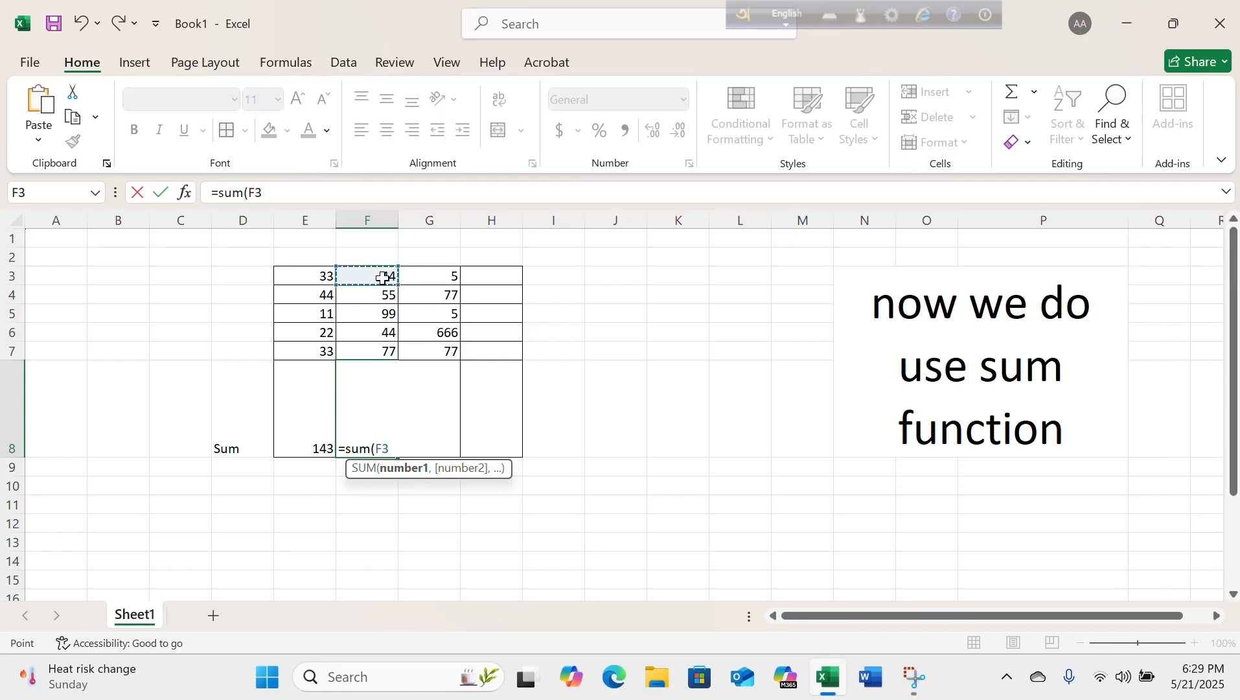
{"action": "key", "text": "F8"}
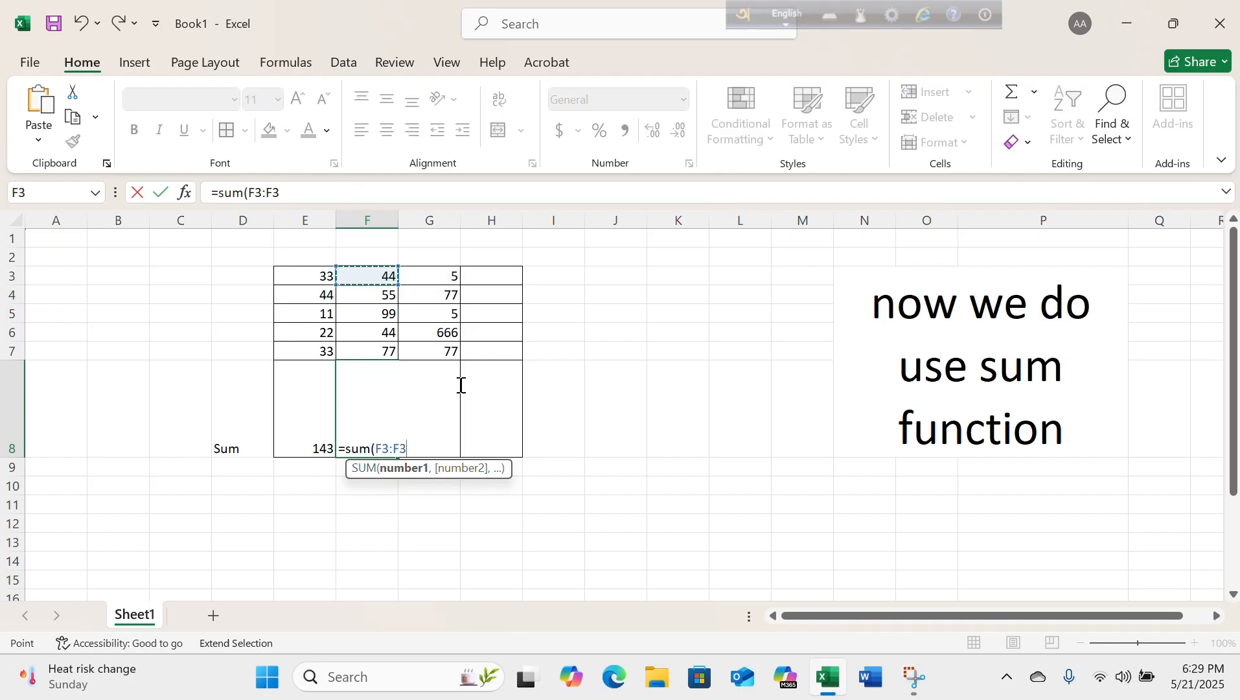
{"action": "key", "text": "BackSpace"}
{"action": "key", "text": "BackSpace"}
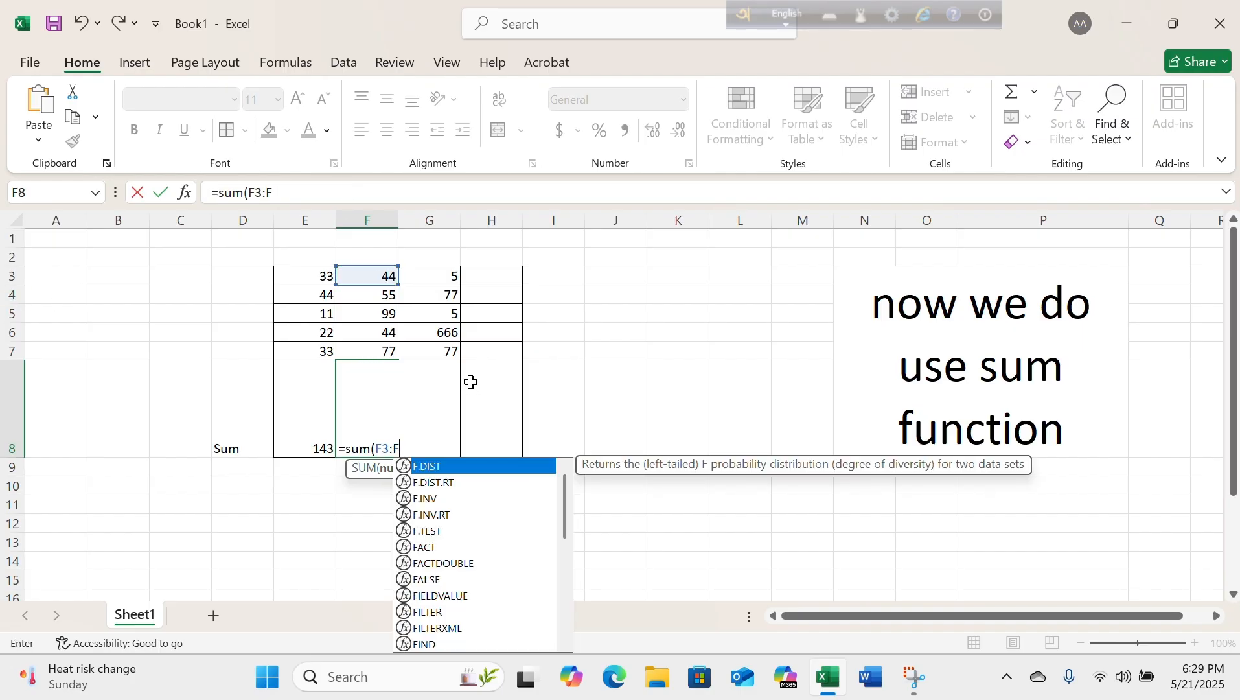
{"action": "type", "text": "f7"}
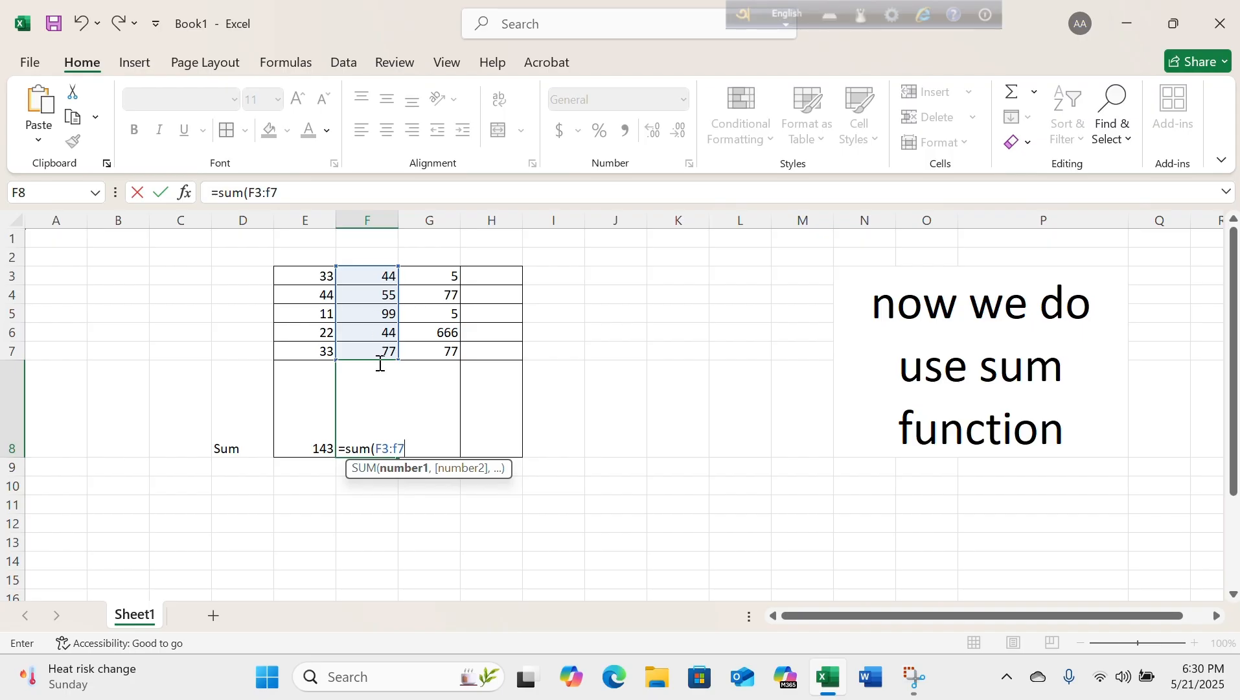
{"action": "type", "text": ")"}
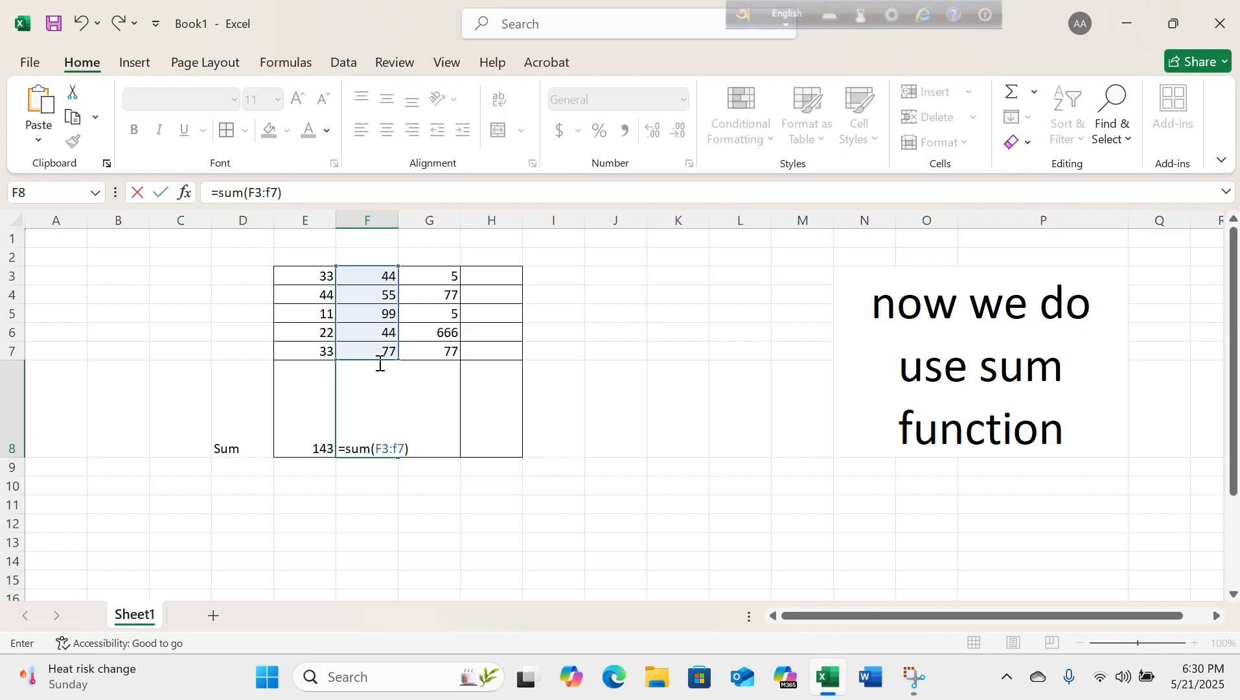
{"action": "key", "text": "Return"}
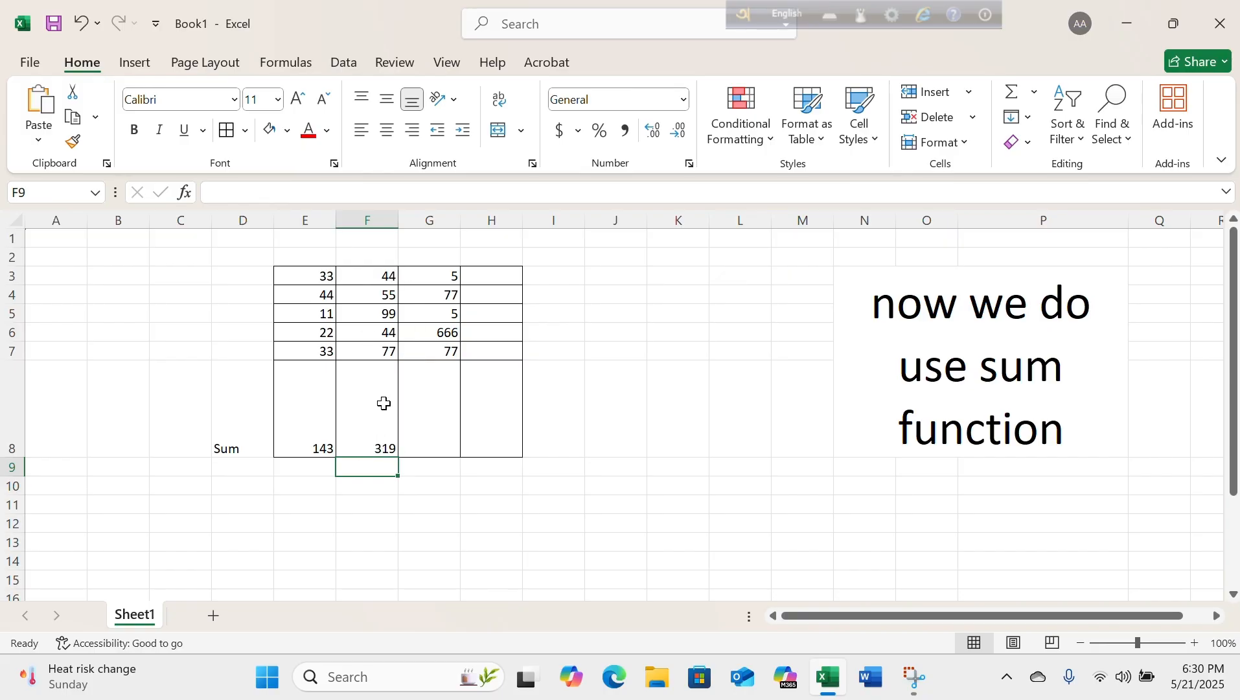
Total G3:G7 in cell G8 using AutoSum.
{"action": "left_click", "coordinate": [429, 389]}
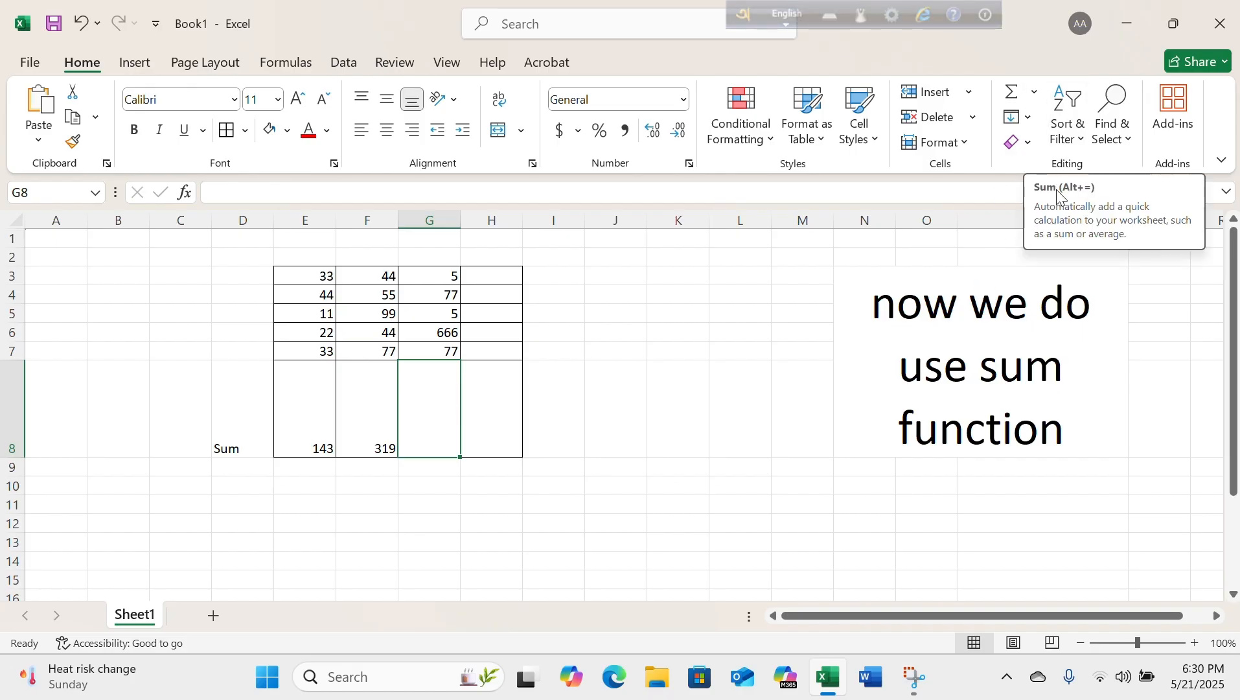
{"action": "left_click", "coordinate": [1035, 91]}
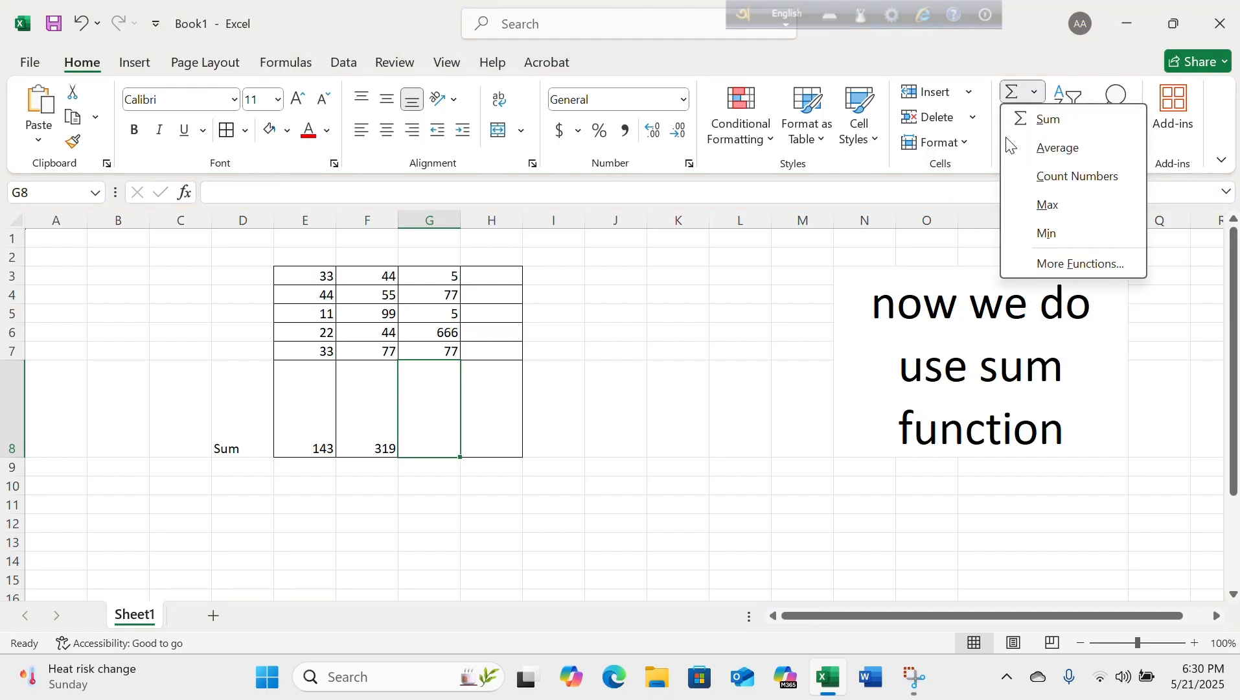
{"action": "left_click", "coordinate": [416, 377]}
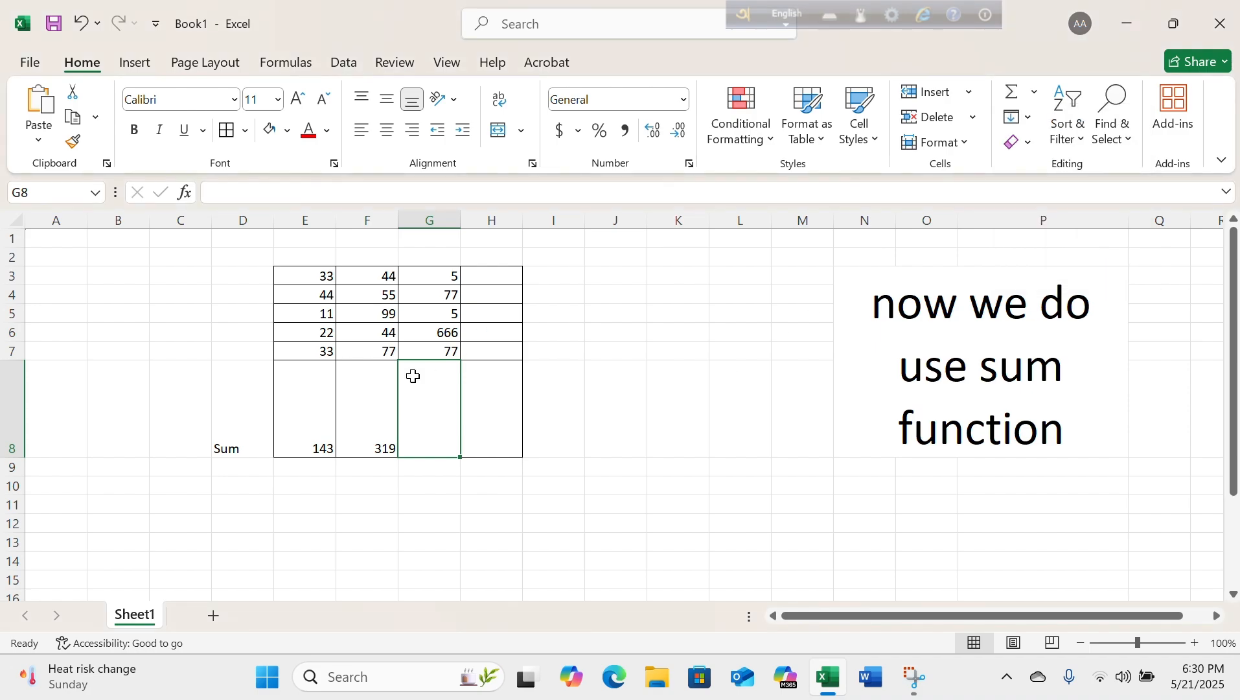
{"action": "type", "text": "="}
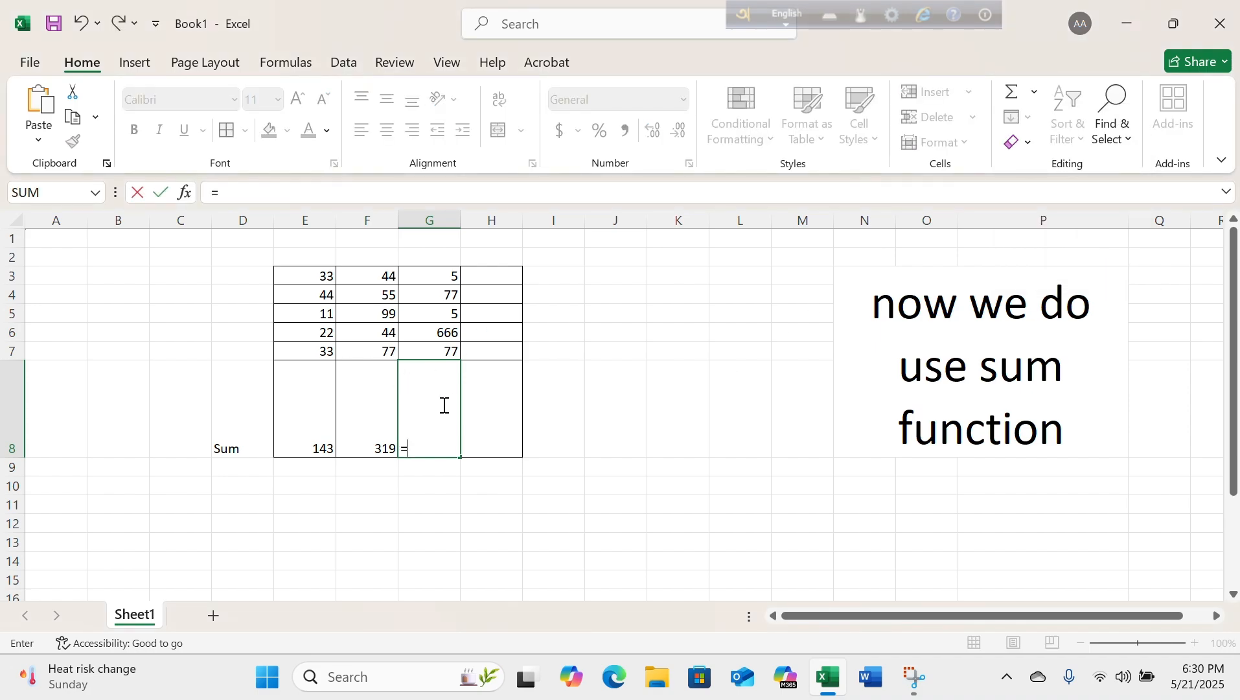
{"action": "left_click", "coordinate": [1013, 98]}
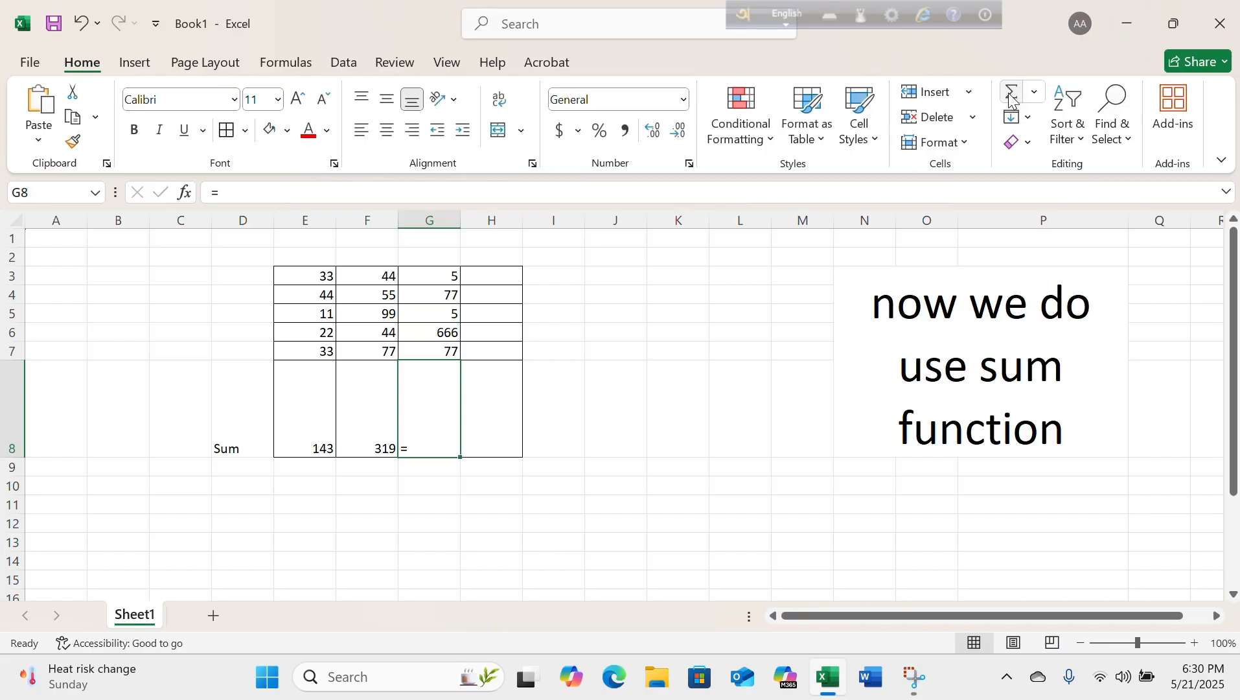
{"action": "left_click", "coordinate": [1013, 97]}
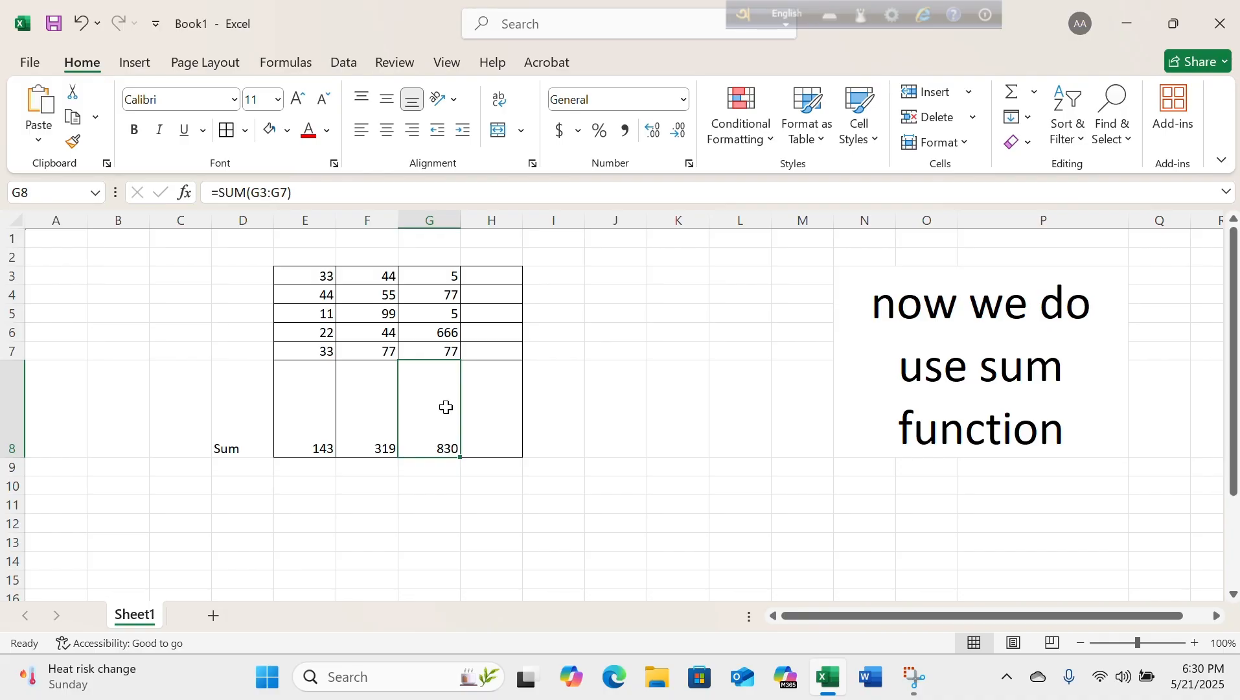
Copy the numbers in G3:G7 into H3:H7 and clear the copy selection.
{"action": "left_click", "coordinate": [493, 395]}
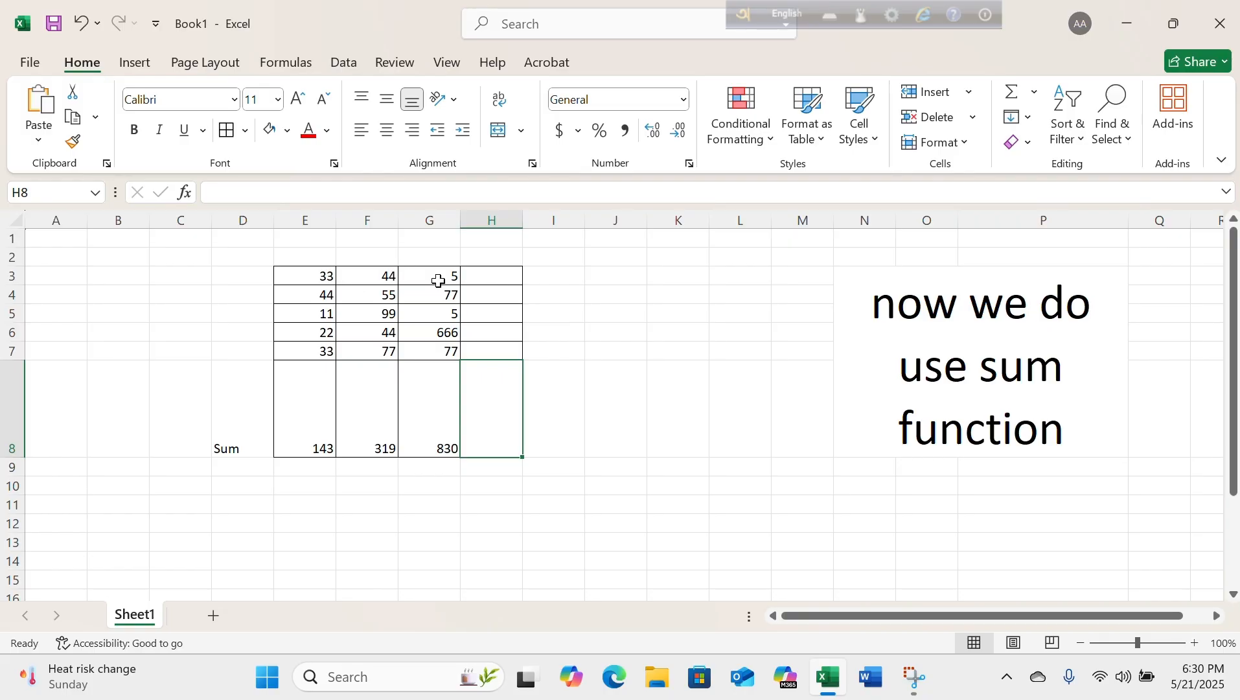
{"action": "left_click_drag", "start_coordinate": [437, 276], "coordinate": [423, 346]}
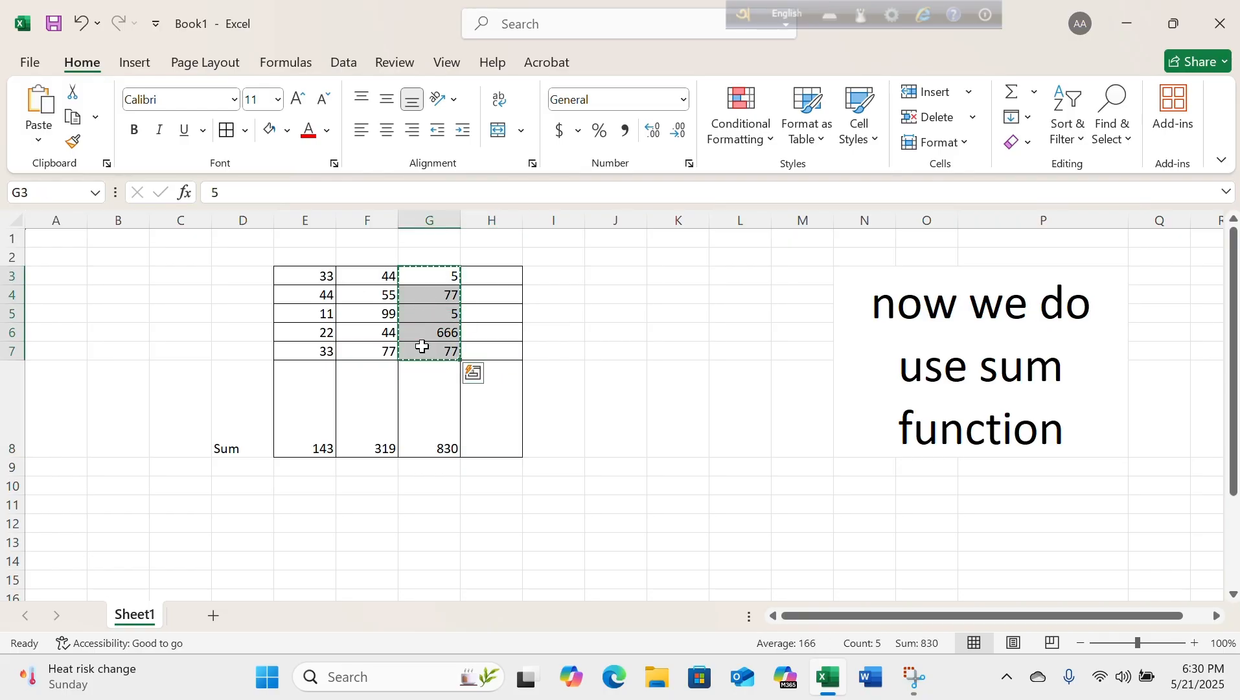
{"action": "key", "text": "ctrl+c"}
{"action": "left_click", "coordinate": [502, 277]}
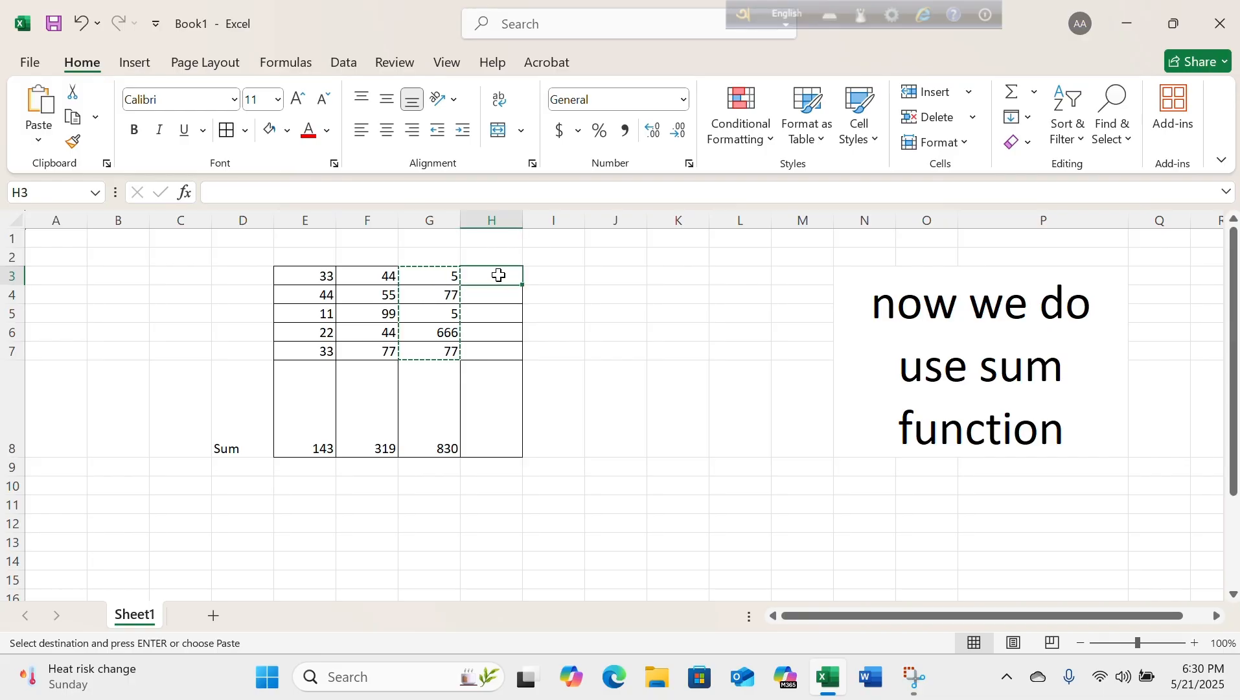
{"action": "key", "text": "ctrl+v"}
{"action": "left_click", "coordinate": [593, 371]}
{"action": "left_click", "coordinate": [581, 319]}
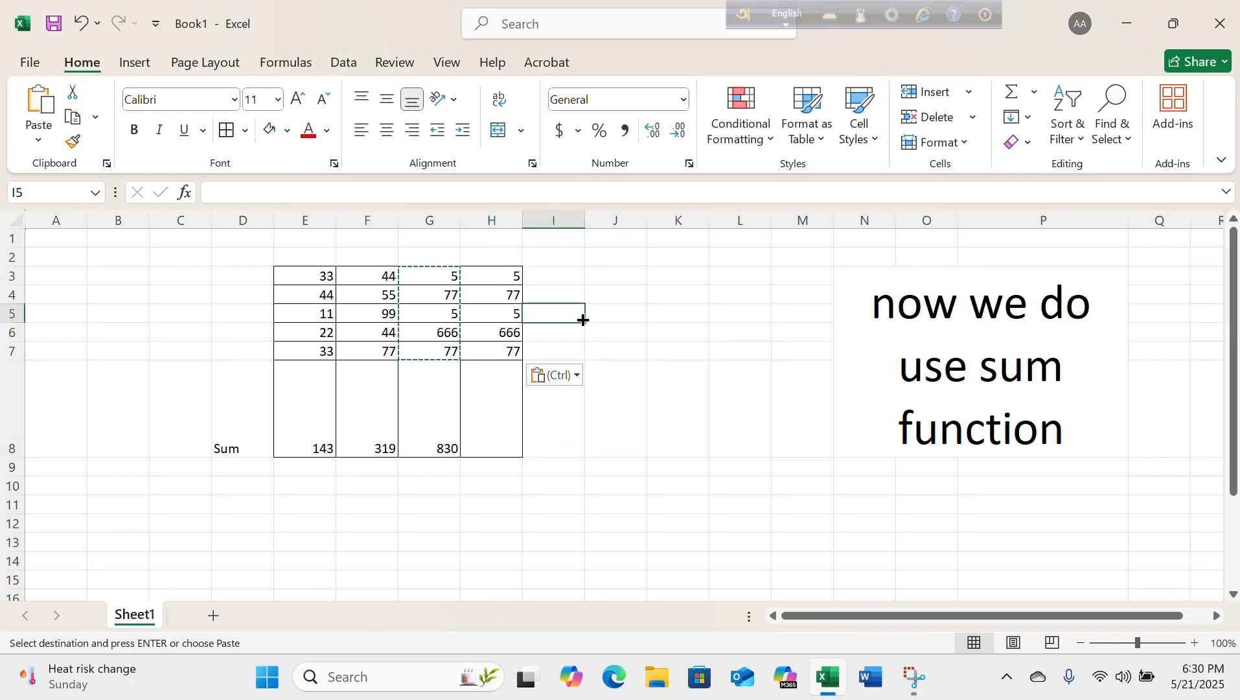
{"action": "double_click", "coordinate": [568, 315]}
{"action": "left_click", "coordinate": [567, 283]}
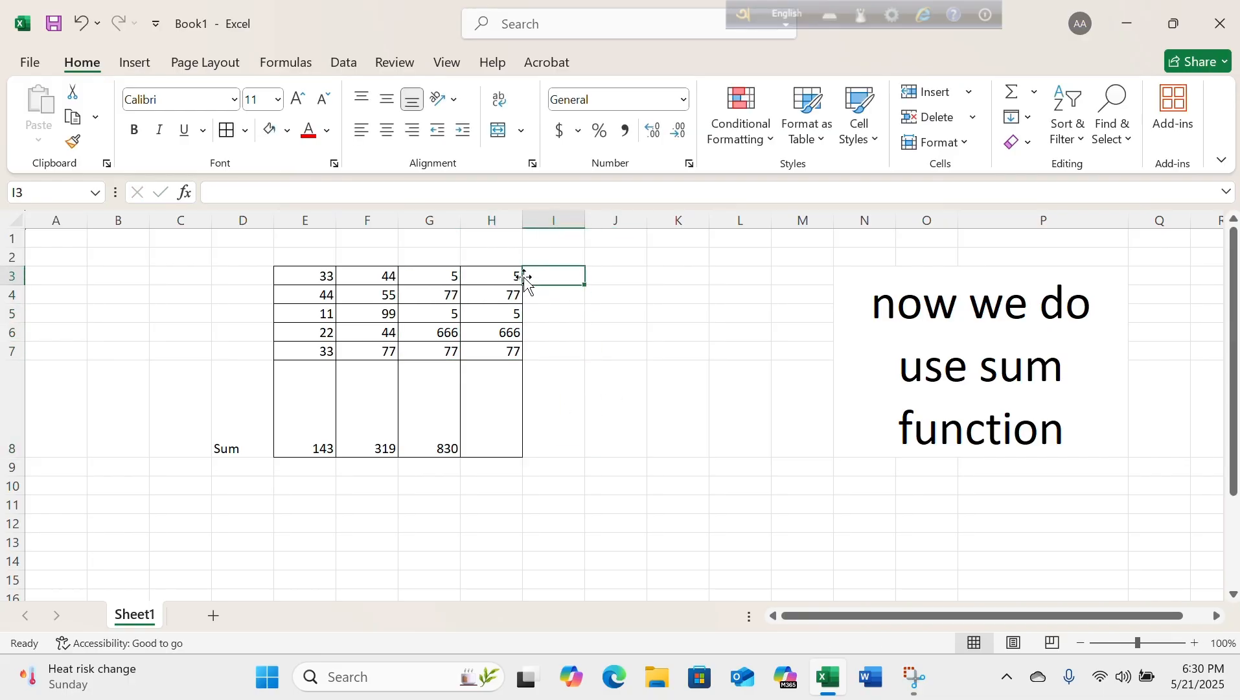
Total H3:H7 in cell H8 with an AutoSum formula.
{"action": "left_click_drag", "start_coordinate": [515, 276], "coordinate": [492, 353]}
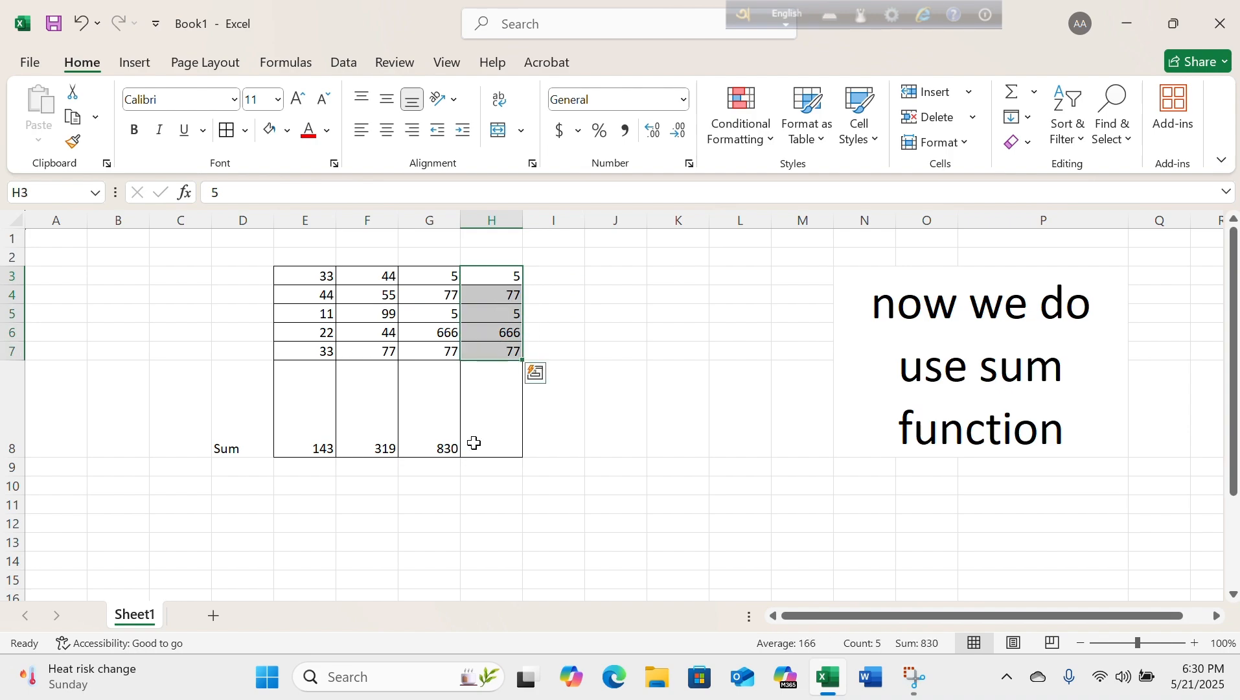
{"action": "left_click", "coordinate": [488, 423]}
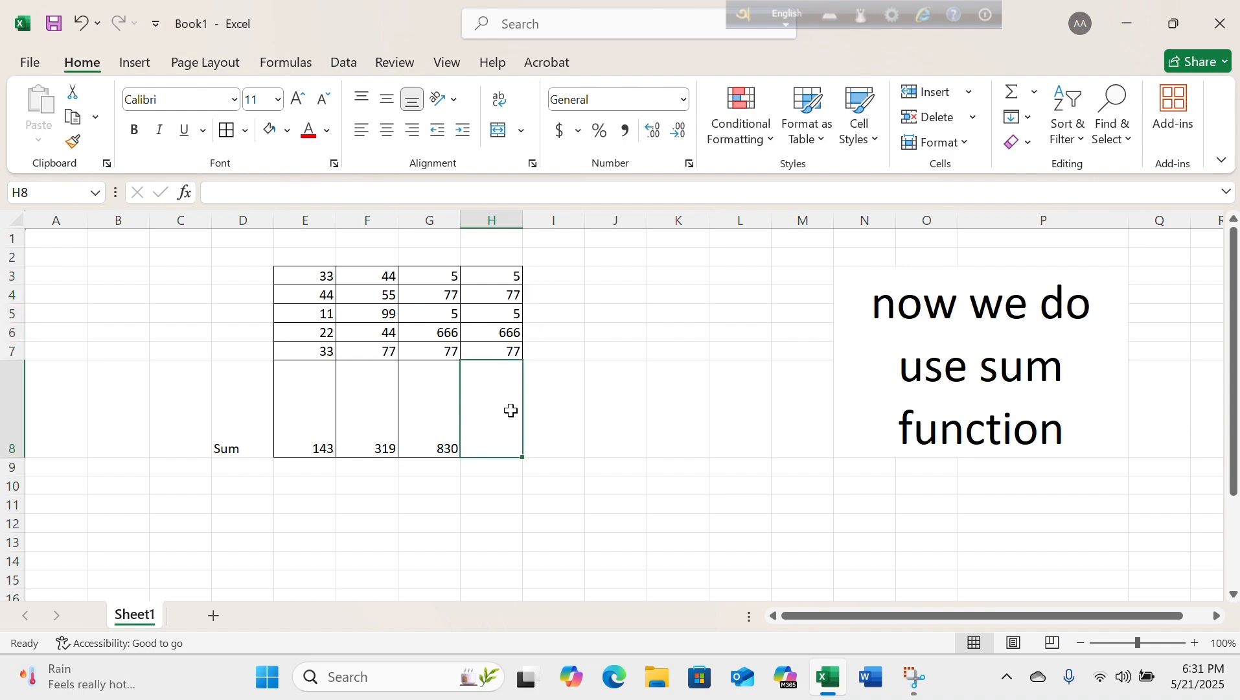
{"action": "type", "text": "="}
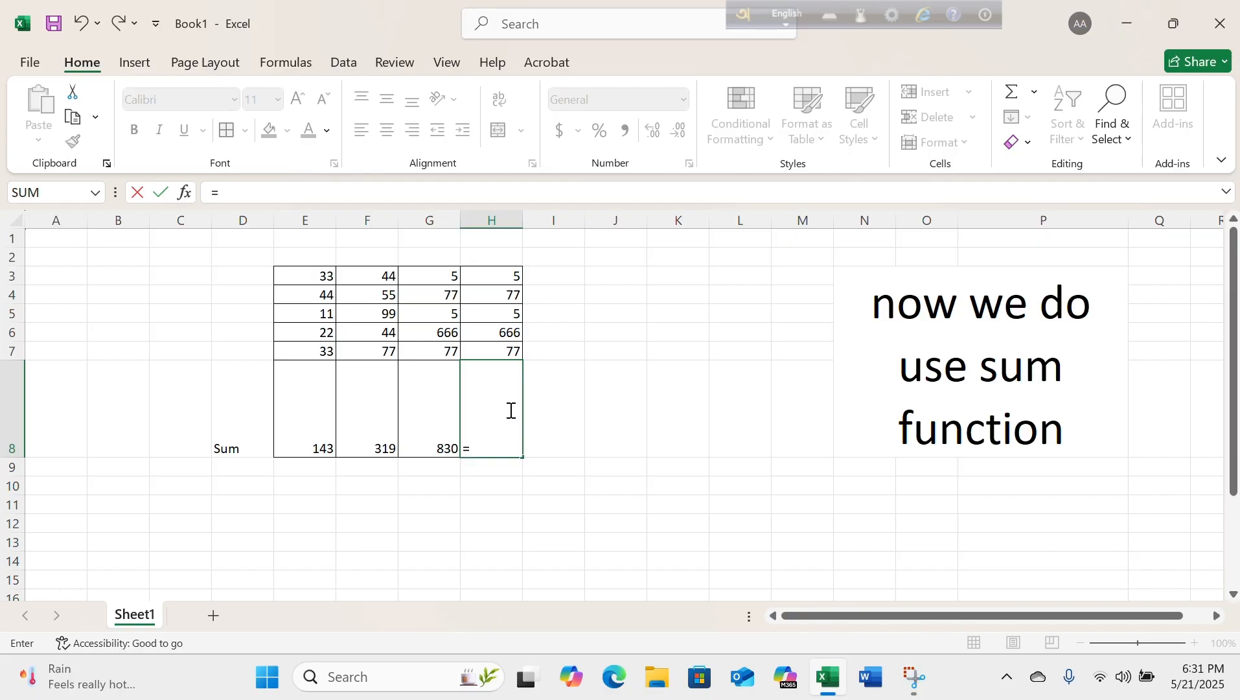
{"action": "key", "text": "alt+="}
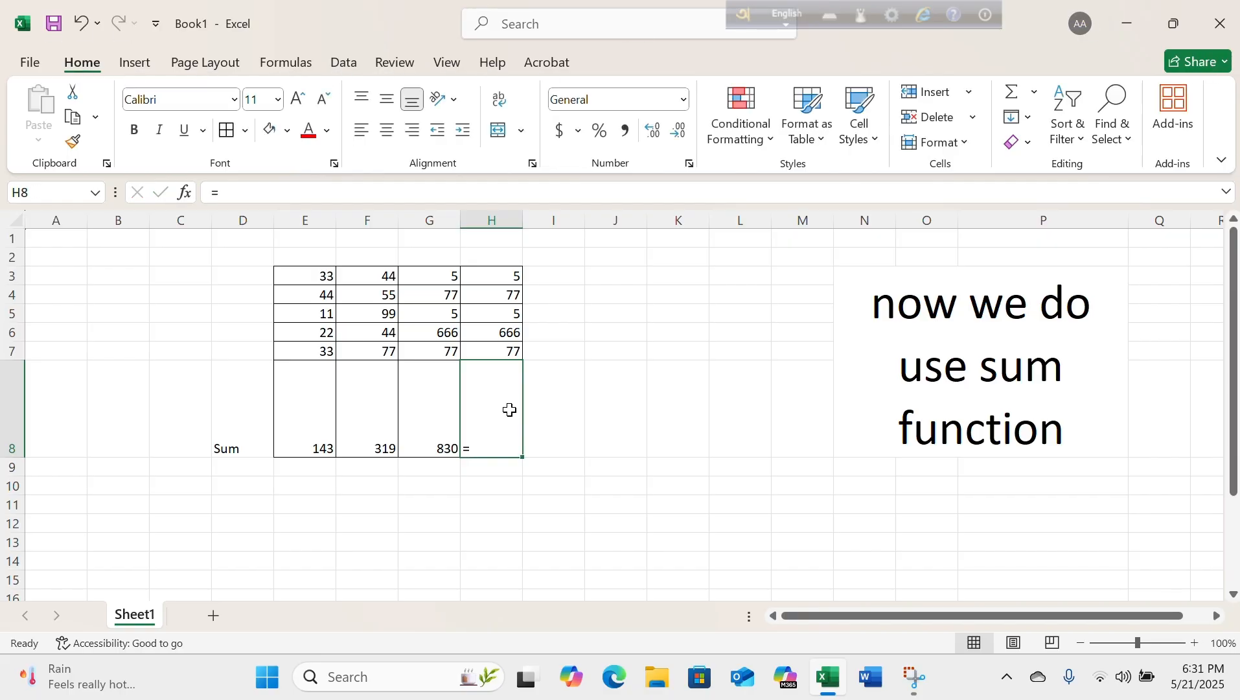
{"action": "key", "text": "alt+="}
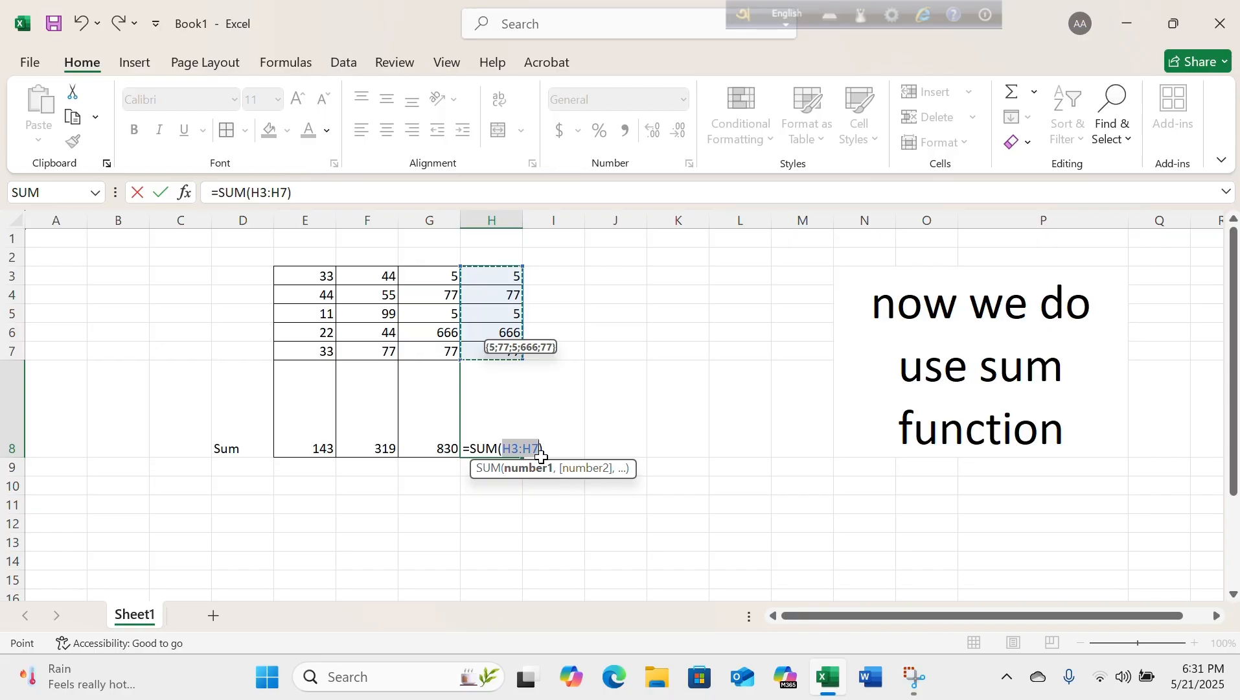
{"action": "key", "text": "Return"}
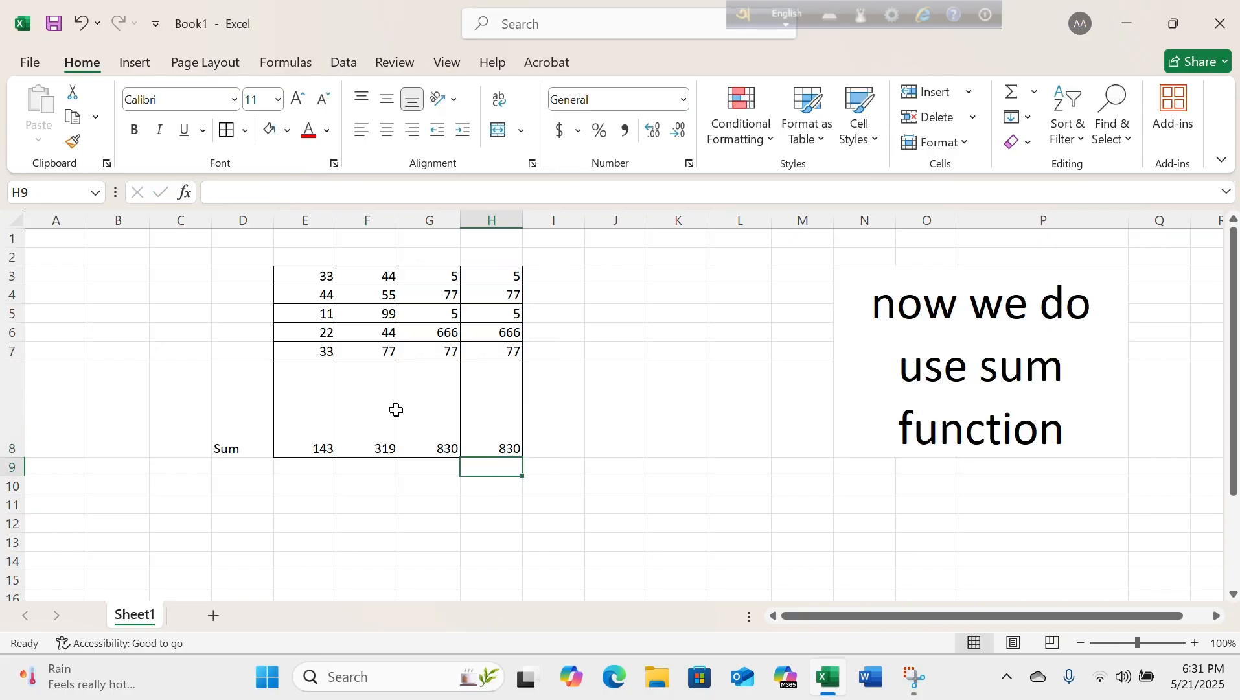
Check the formulas in H8, G8, F8 and E8, and enter the label "Basic use" in E9.
{"action": "left_click", "coordinate": [468, 410]}
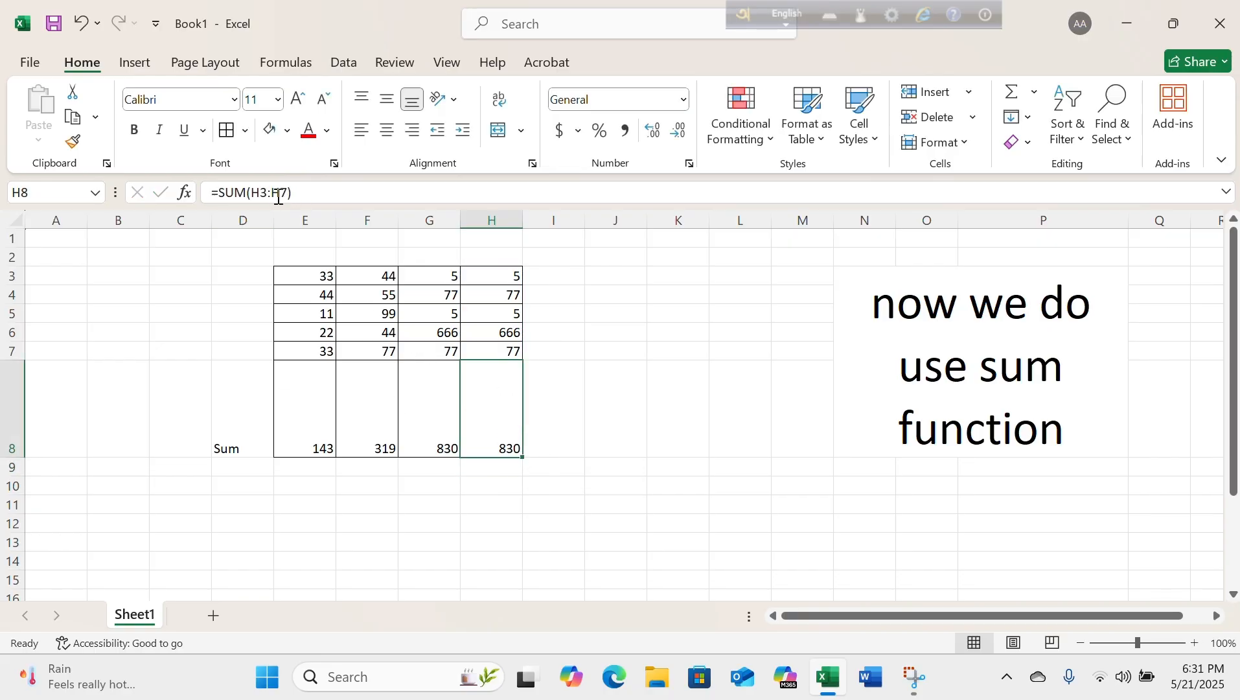
{"action": "left_click", "coordinate": [431, 429]}
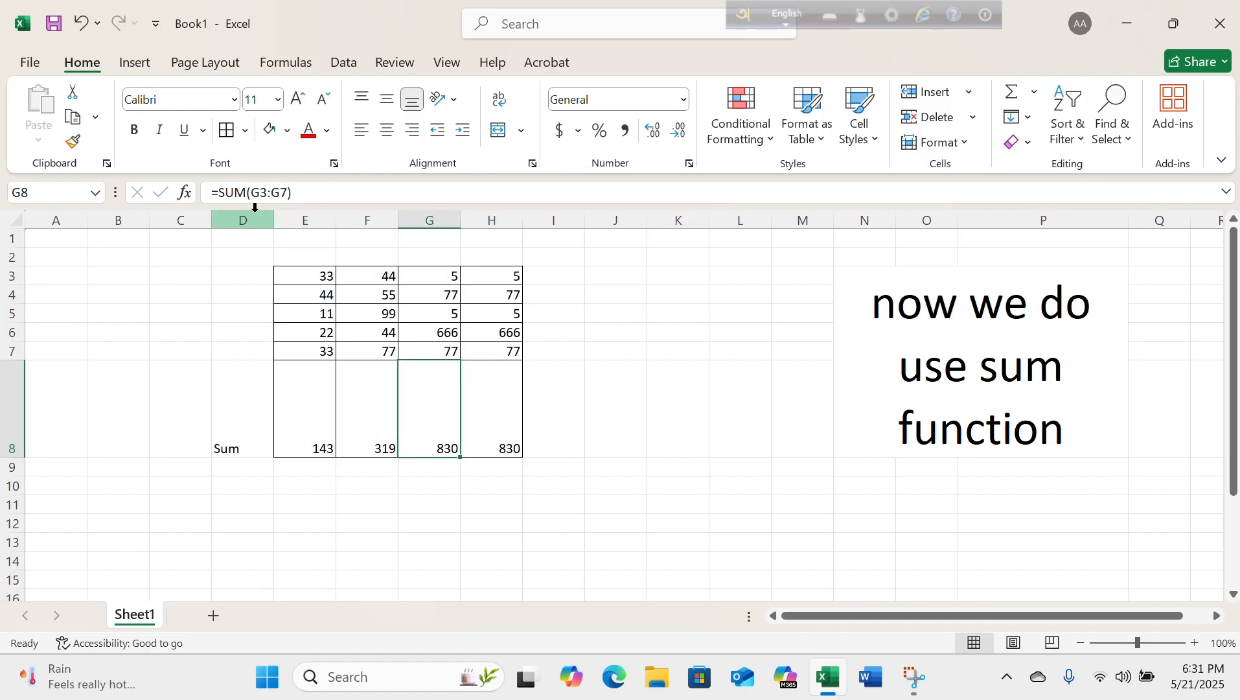
{"action": "left_click", "coordinate": [361, 435]}
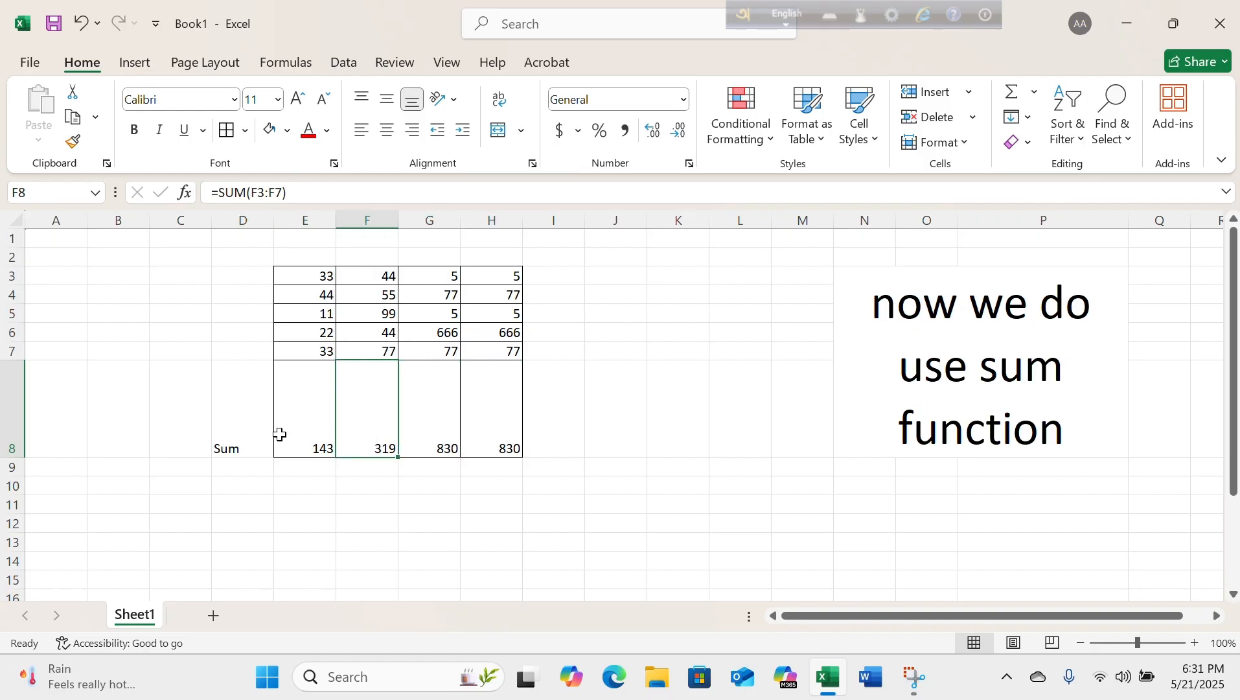
{"action": "left_click", "coordinate": [302, 363]}
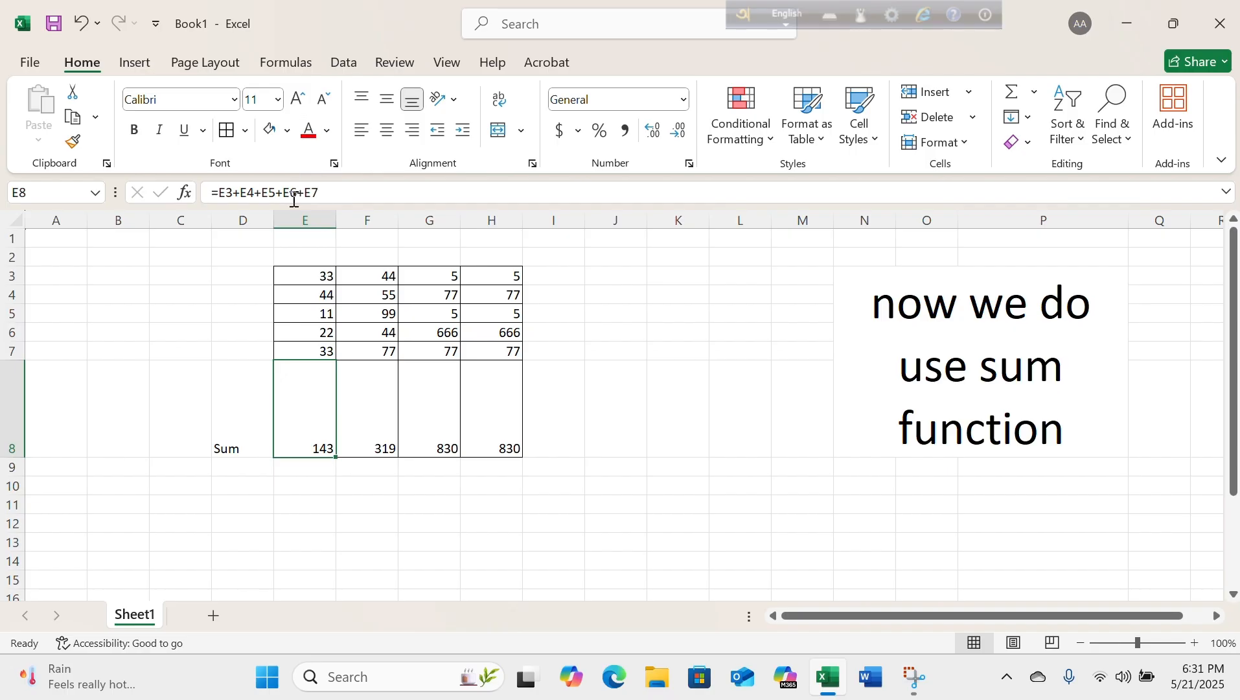
{"action": "left_click", "coordinate": [298, 485]}
{"action": "type", "text": "Basiv"}
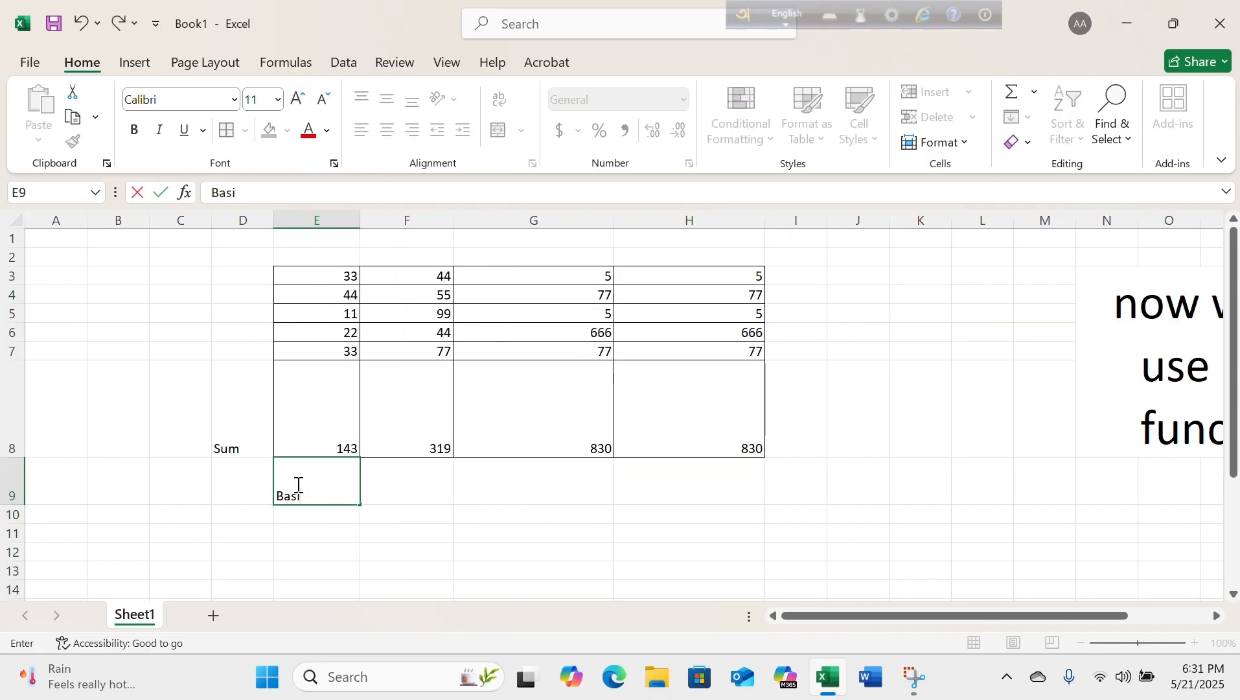
{"action": "type", "text": "c use"}
Enter the label "Use Sum Function" in F9 beneath the second column's total.
{"action": "left_click", "coordinate": [382, 440]}
{"action": "left_click", "coordinate": [396, 481]}
{"action": "key", "text": "BackSpace"}
{"action": "type", "text": "Use Sum Function"}
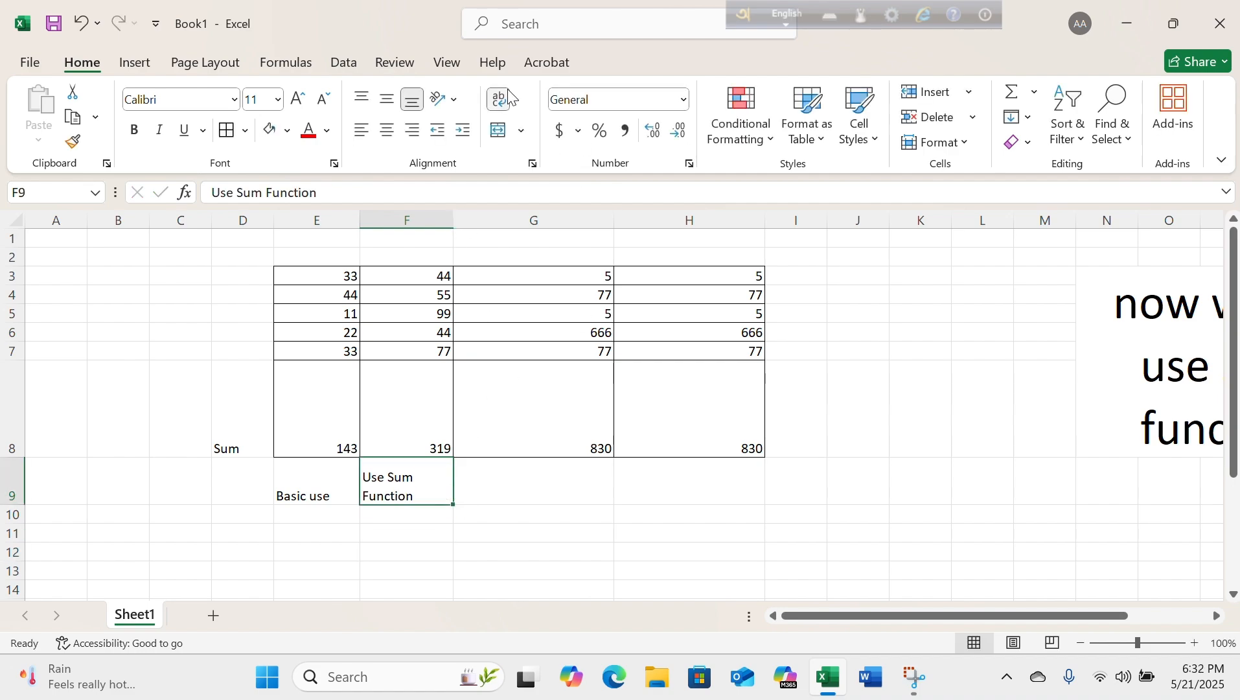
Enter the label "use Sum Function select range" in G9.
{"action": "left_click", "coordinate": [511, 483]}
{"action": "left_click", "coordinate": [587, 454]}
{"action": "left_click", "coordinate": [514, 481]}
{"action": "type", "text": "use Sum Function"}
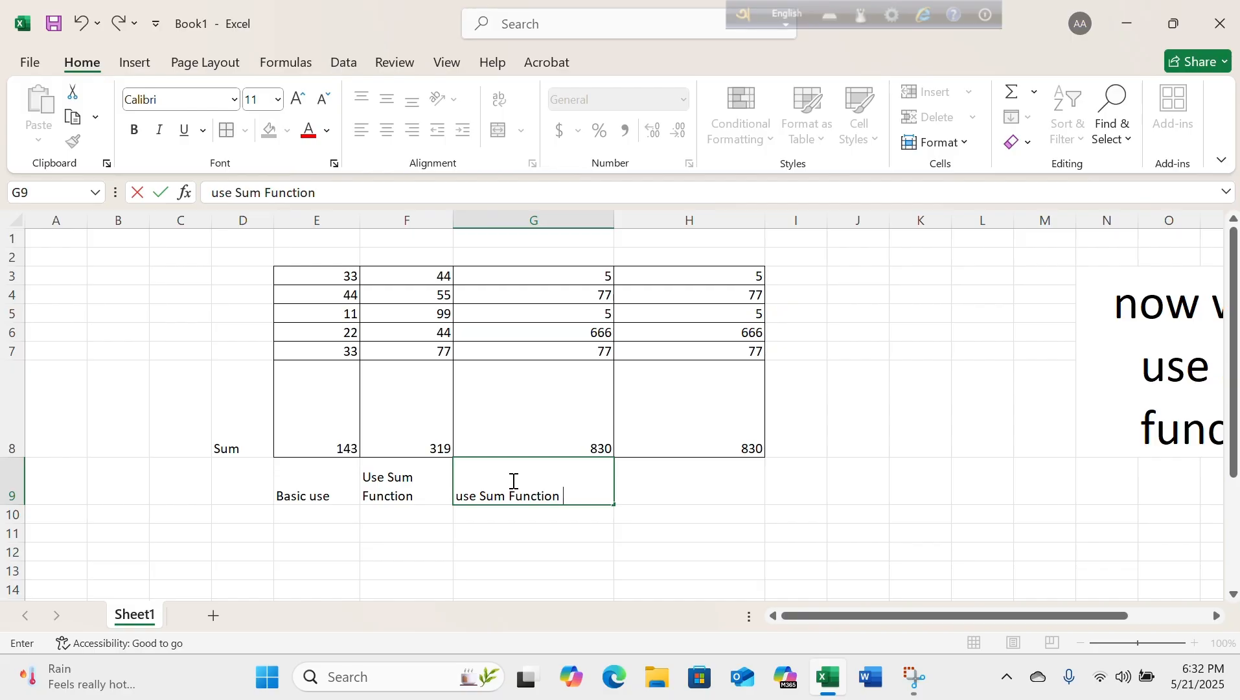
{"action": "type", "text": " select range"}
{"action": "key", "text": "Return"}
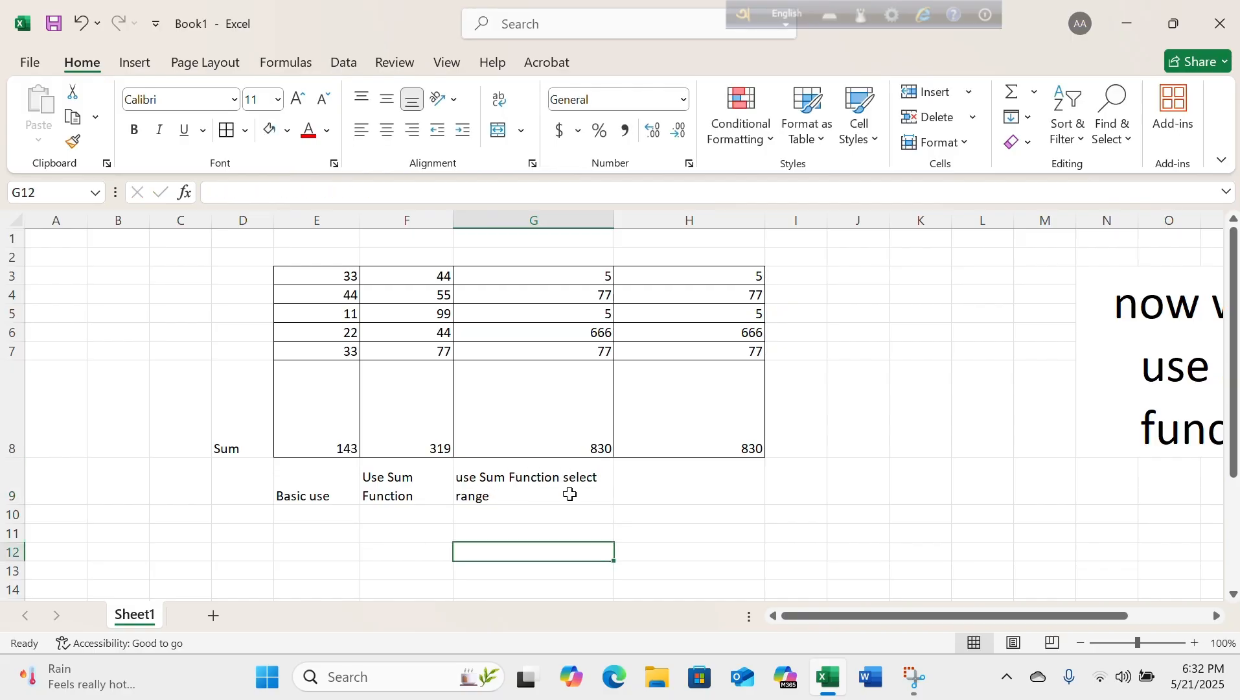
Extend the label in F9 to read "Use Sum Function write Range".
{"action": "left_click", "coordinate": [575, 418]}
{"action": "left_click", "coordinate": [391, 478]}
{"action": "double_click", "coordinate": [420, 496]}
{"action": "type", "text": "write Range"}
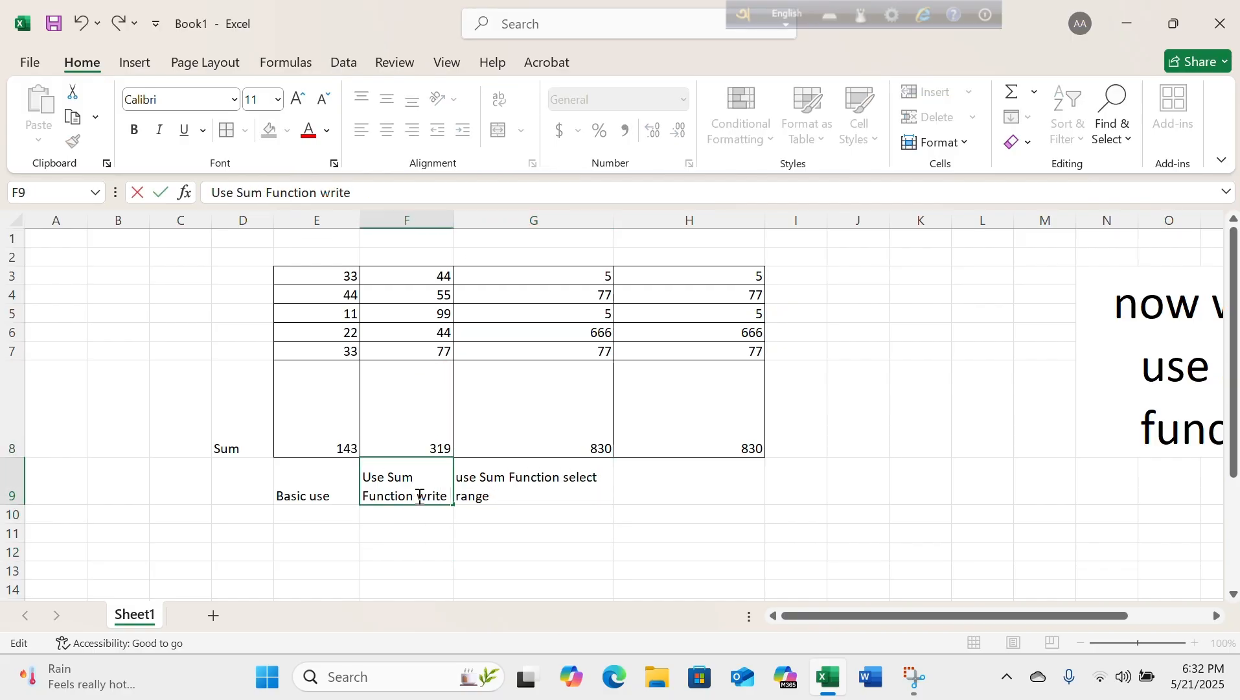
{"action": "key", "text": "ctrl+Return"}
Add "(Autosum Short cut)" to the end of the label in G9.
{"action": "left_click", "coordinate": [692, 409]}
{"action": "left_click", "coordinate": [686, 496]}
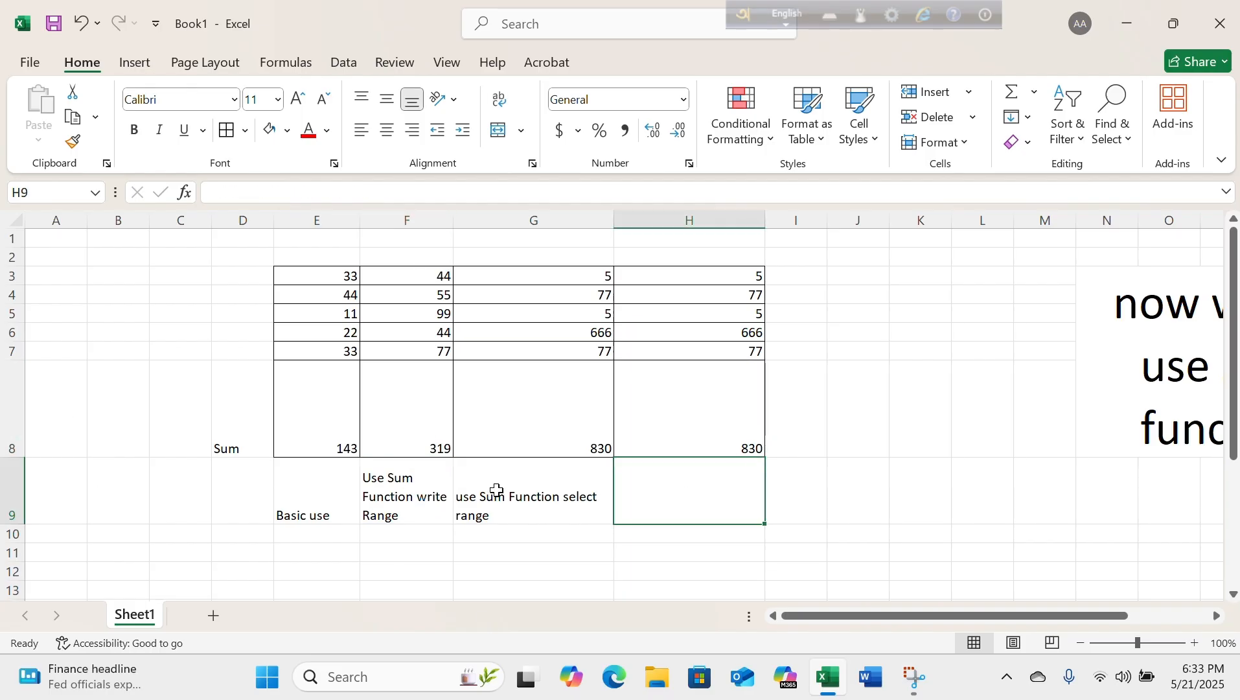
{"action": "double_click", "coordinate": [496, 490]}
{"action": "type", "text": "(Autosum Short cut)"}
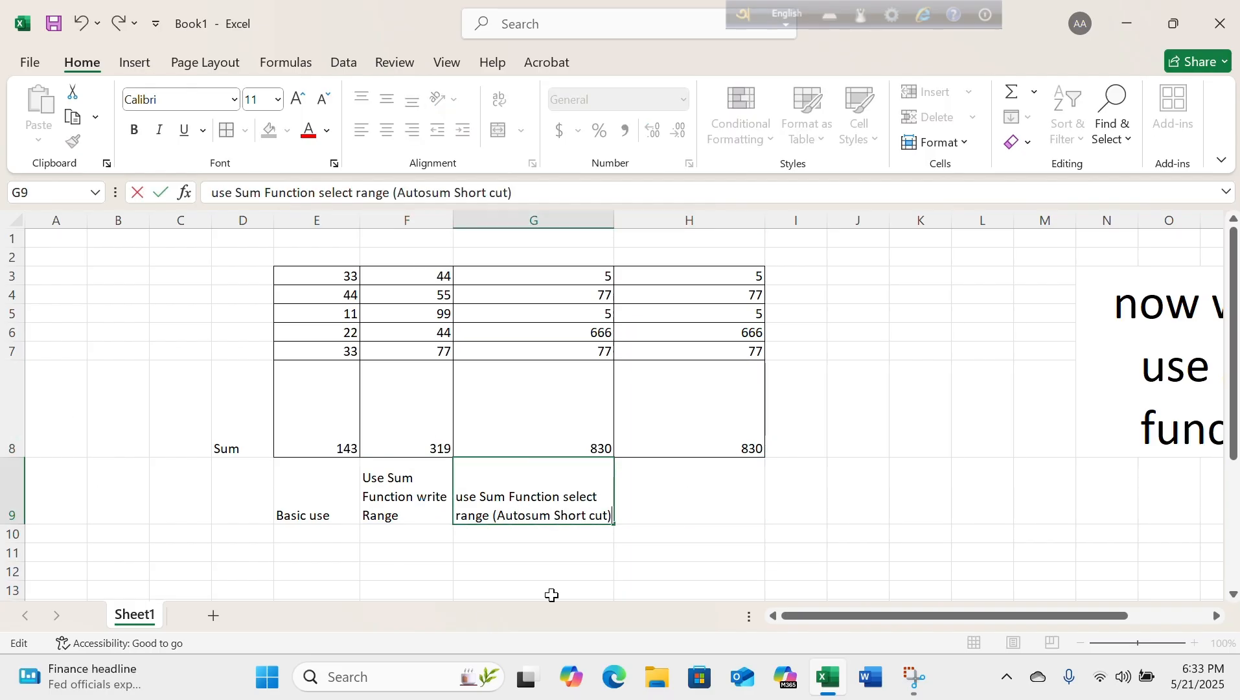
Enter the label "Use Sum Function Use Short Cut Command" in H9 and wrap its text.
{"action": "left_click", "coordinate": [622, 376]}
{"action": "left_click", "coordinate": [680, 495]}
{"action": "type", "text": "Use Sum Function Use Short Cut Command"}
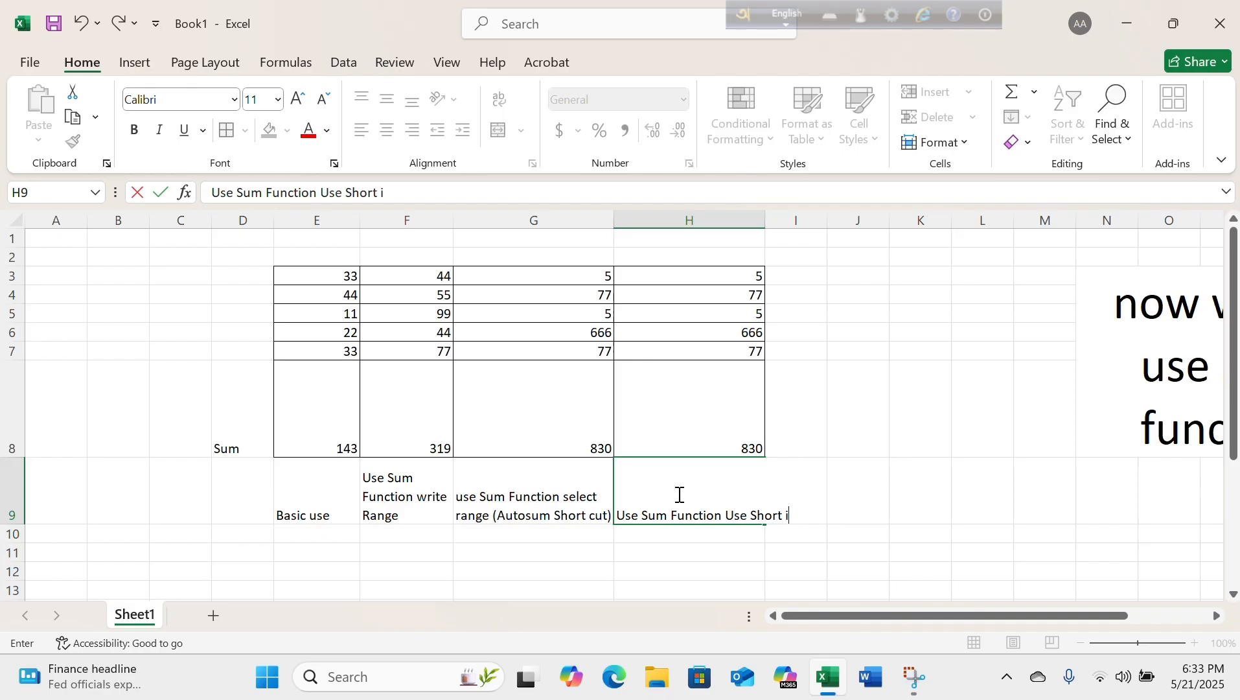
{"action": "left_click", "coordinate": [674, 422]}
{"action": "left_click", "coordinate": [680, 494]}
{"action": "left_click", "coordinate": [499, 99]}
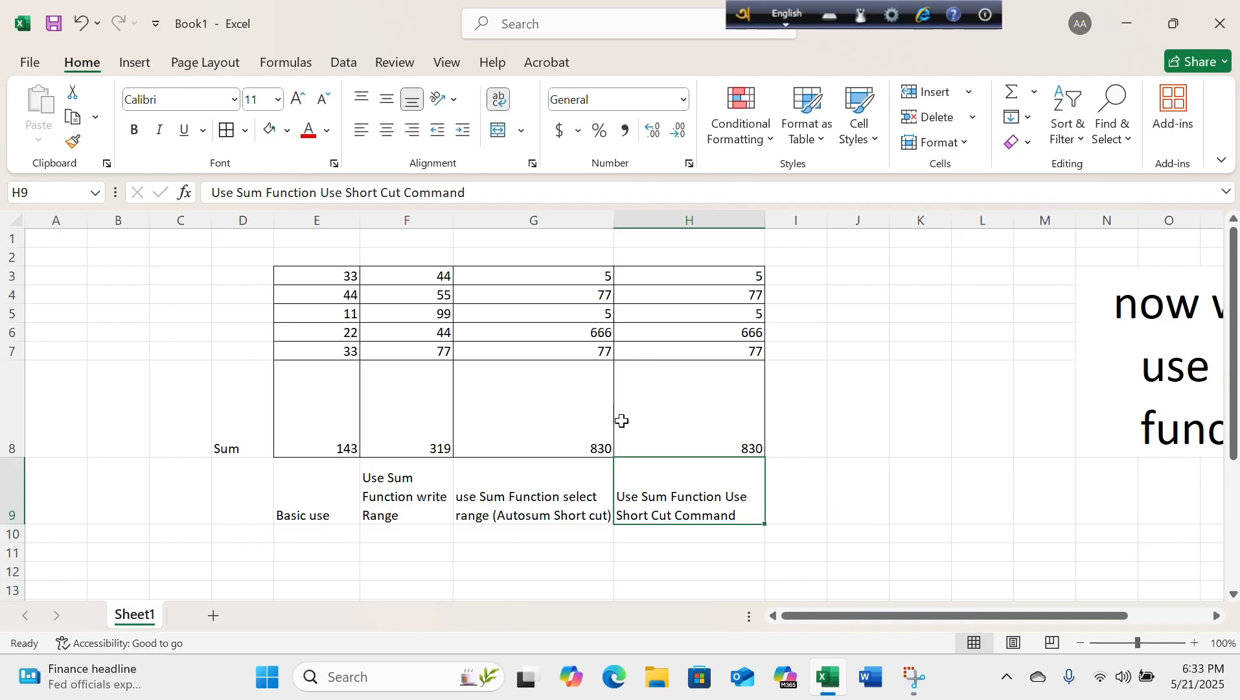
Add "like (Alt+=)" to the end of the label in H9.
{"action": "double_click", "coordinate": [746, 513]}
{"action": "type", "text": "like (Alt+=)"}
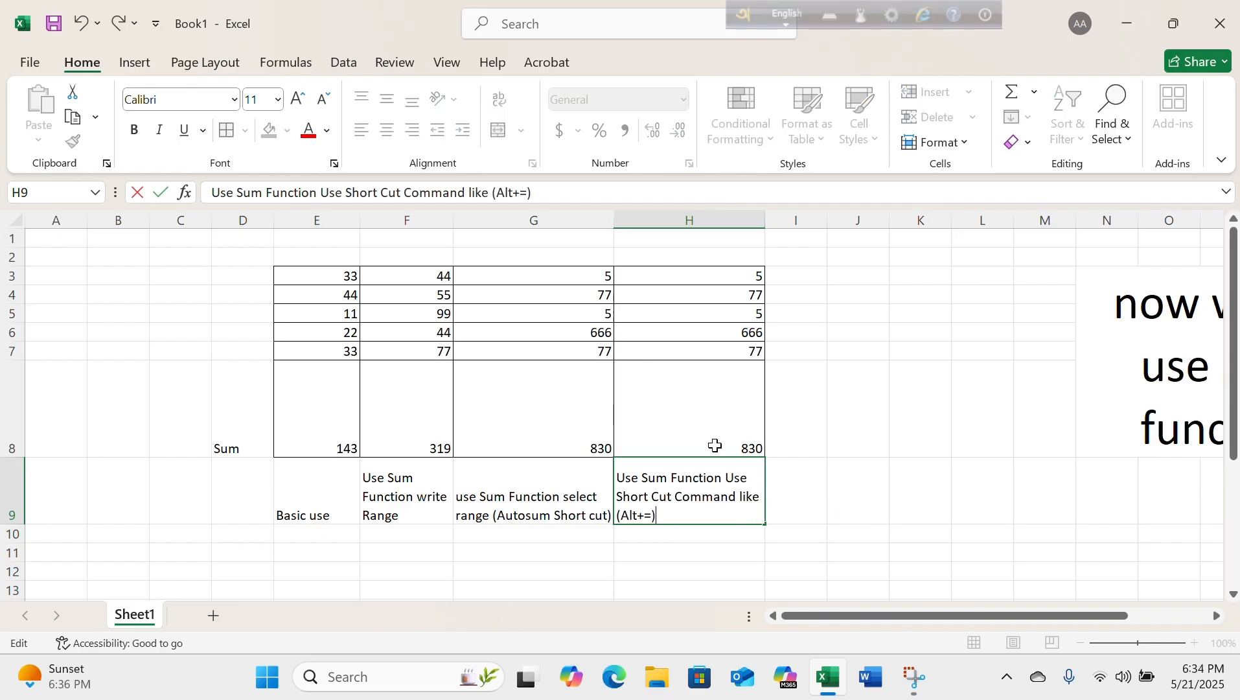
Merge and center the cells F12:G15 below the table.
{"action": "scroll", "coordinate": [483, 379], "scroll_direction": "down", "scroll_amount": 2}
{"action": "left_click_drag", "start_coordinate": [408, 459], "coordinate": [548, 515]}
{"action": "left_click", "coordinate": [497, 130]}
Write "Thanks For Watching . . ." in the merged cell F12:G15.
{"action": "double_click", "coordinate": [548, 520]}
{"action": "type", "text": "Th"}
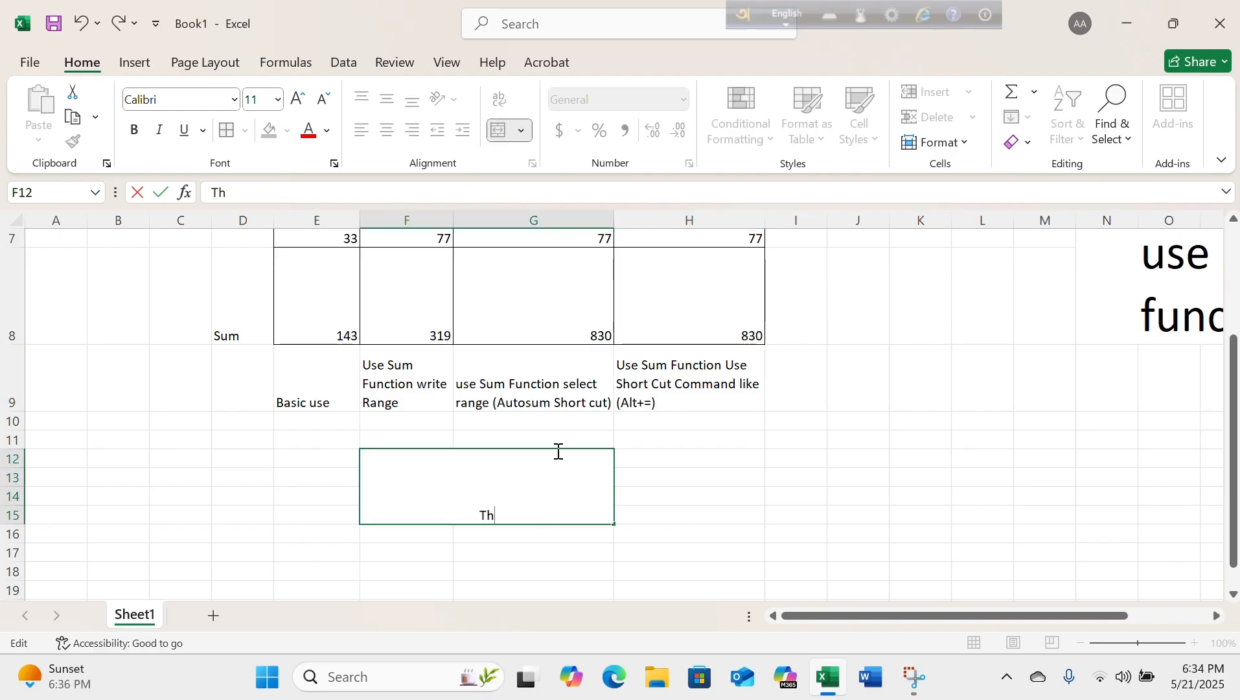
{"action": "type", "text": "anks"}
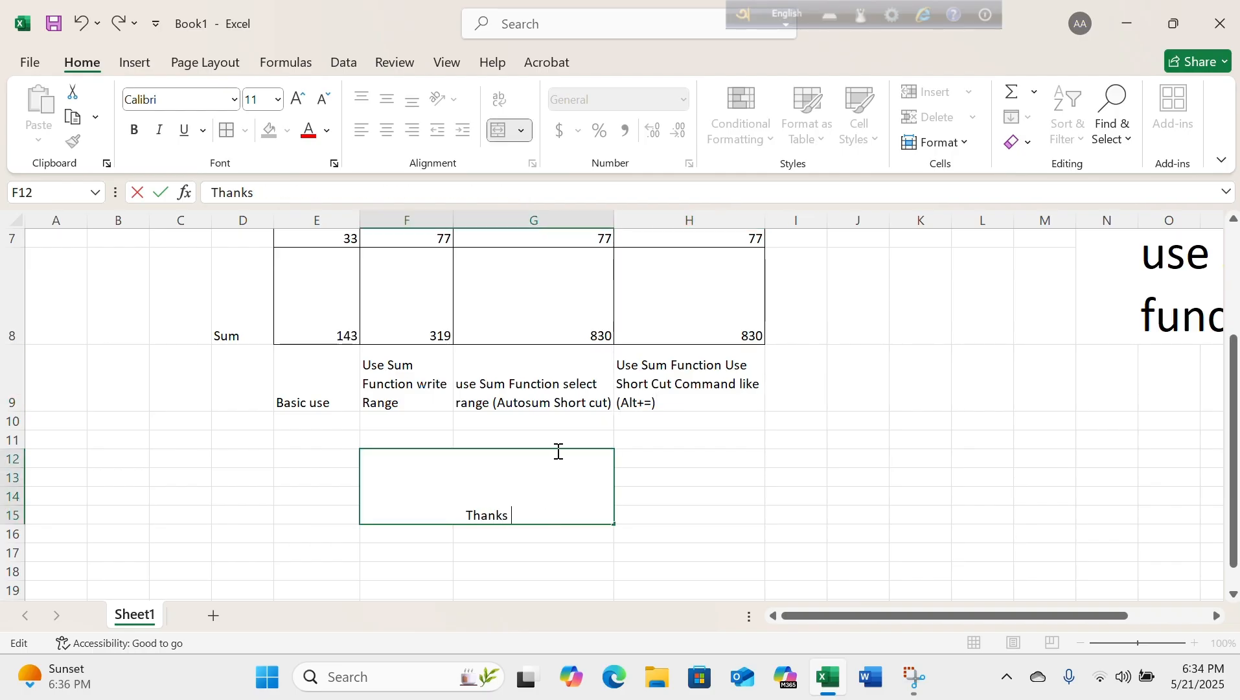
{"action": "type", "text": " For Wa"}
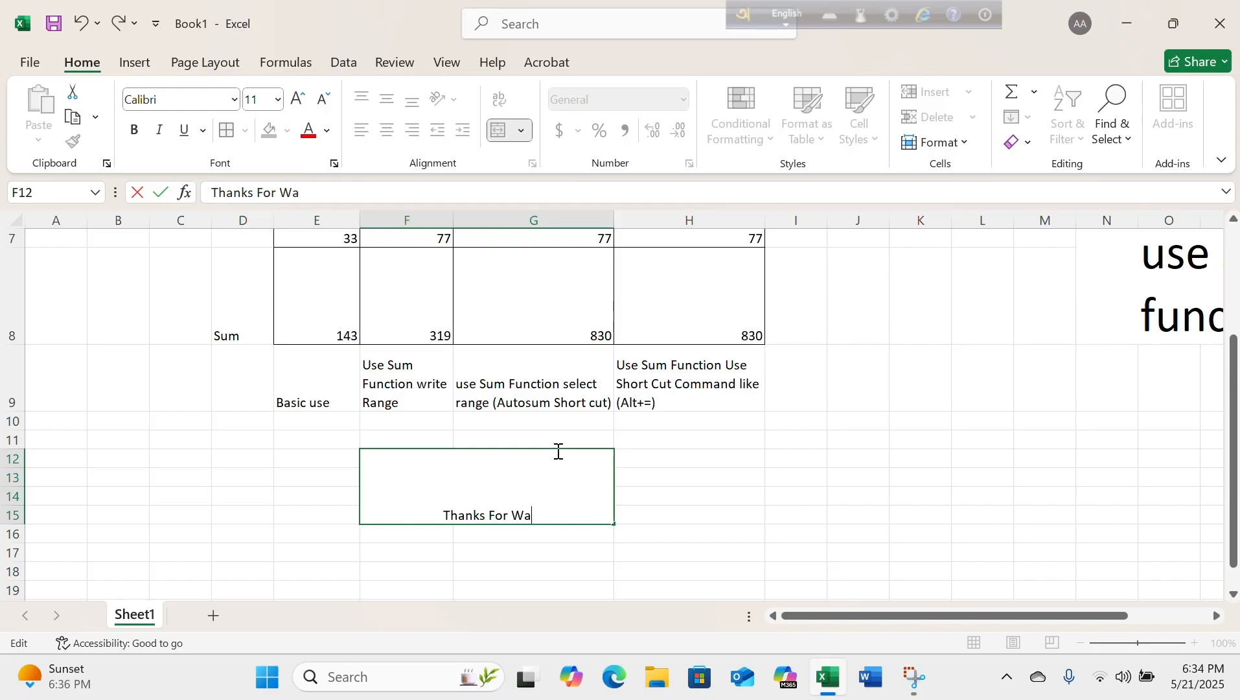
{"action": "type", "text": "tchi"}
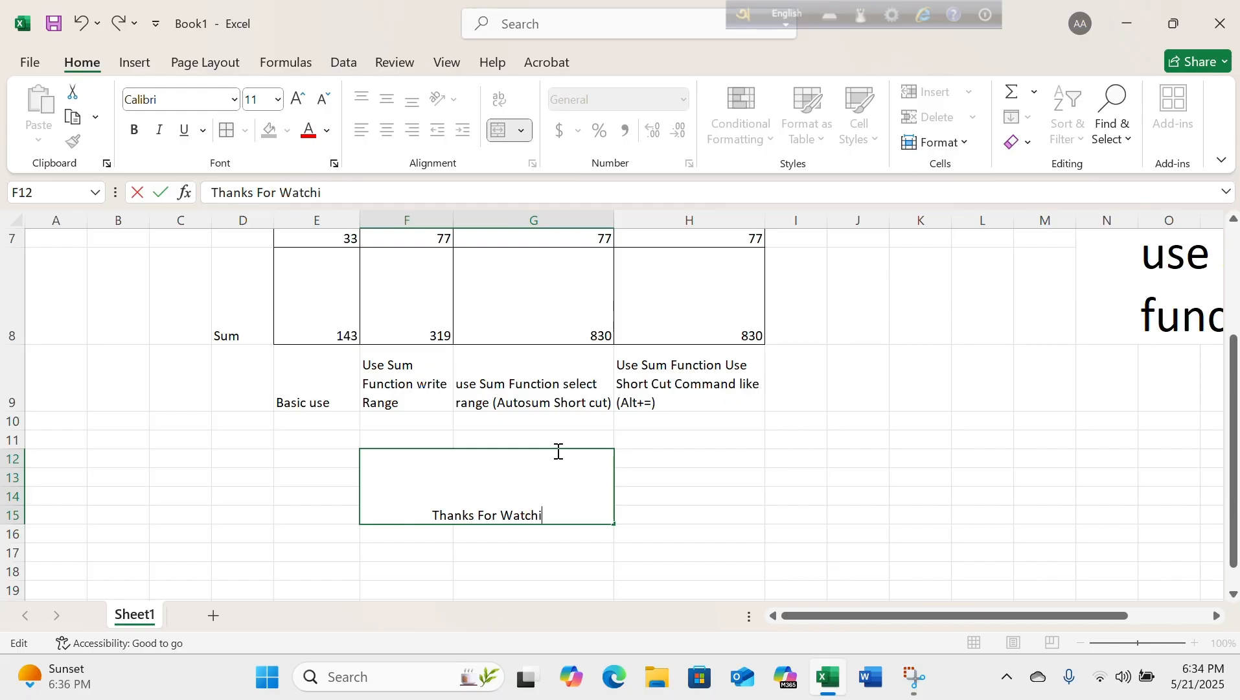
{"action": "type", "text": "ng . /"}
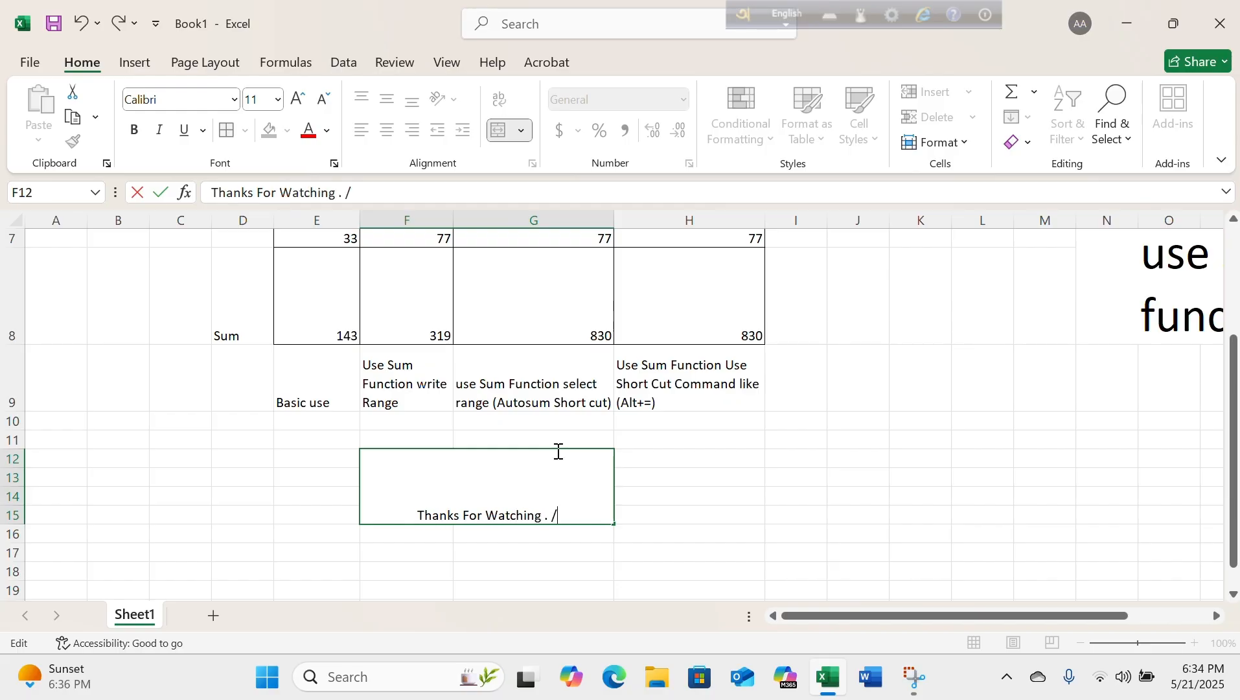
{"action": "key", "text": "BackSpace"}
{"action": "type", "text": ". ."}
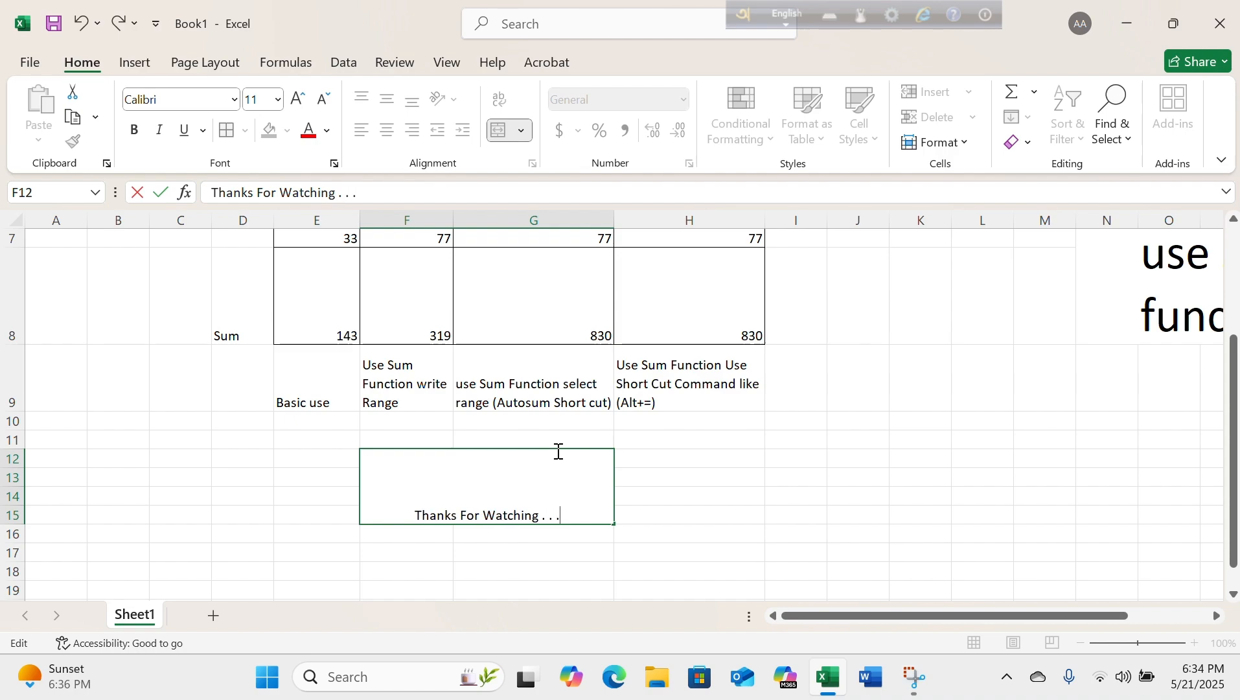
Add a second line reading "Stay Tune . . ." inside the merged cell F12:G15.
{"action": "key", "text": "alt+Return"}
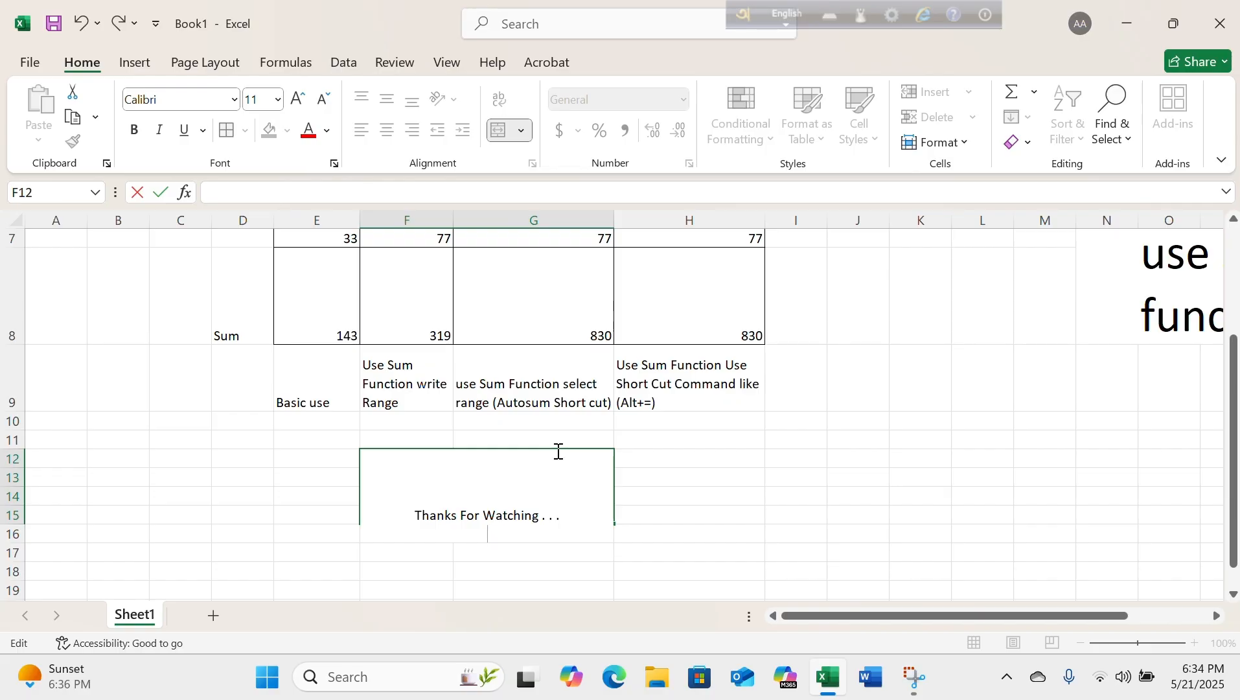
{"action": "type", "text": "Stay Tune . . ."}
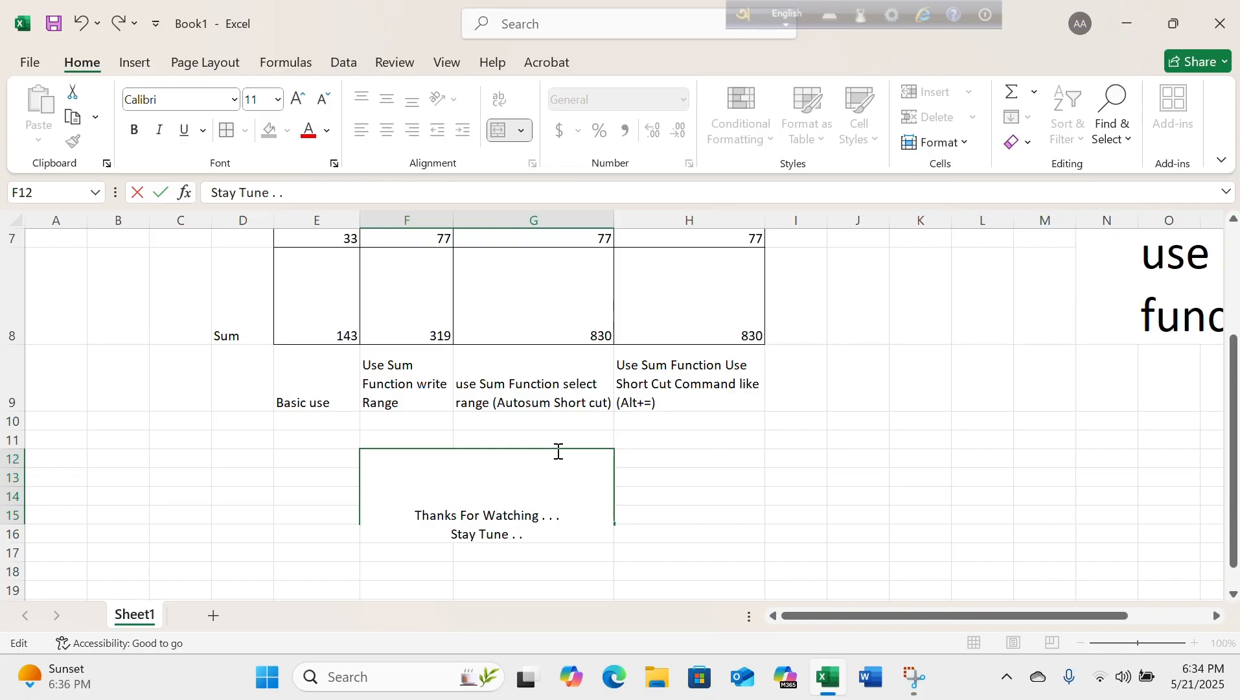